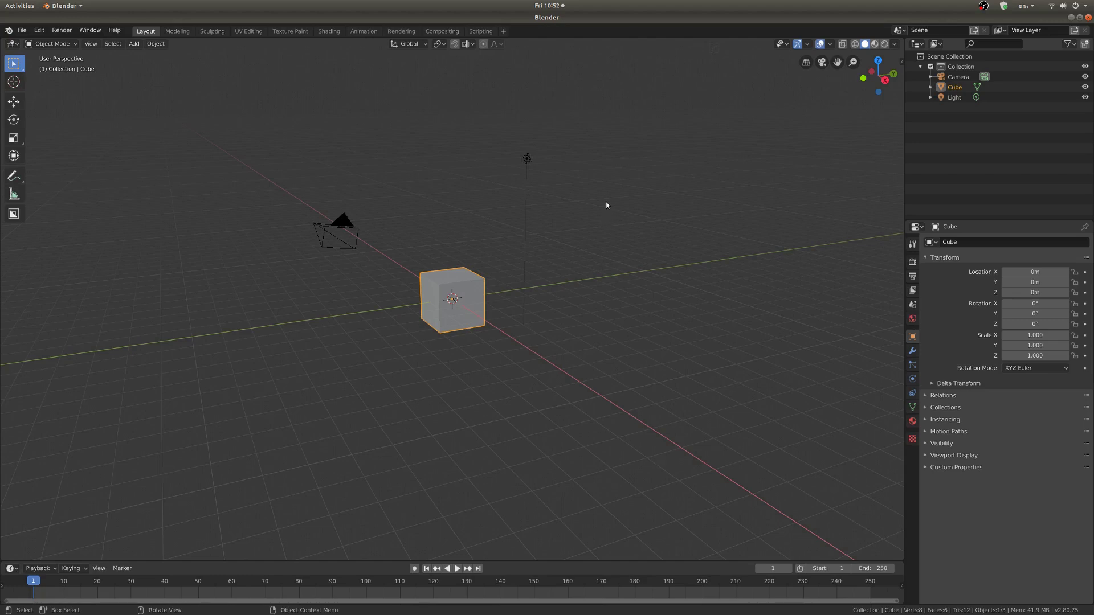
Step: Put the cube into Texture Paint mode in the viewport, then return it to Object Mode
scroll(509, 263, up, 2)
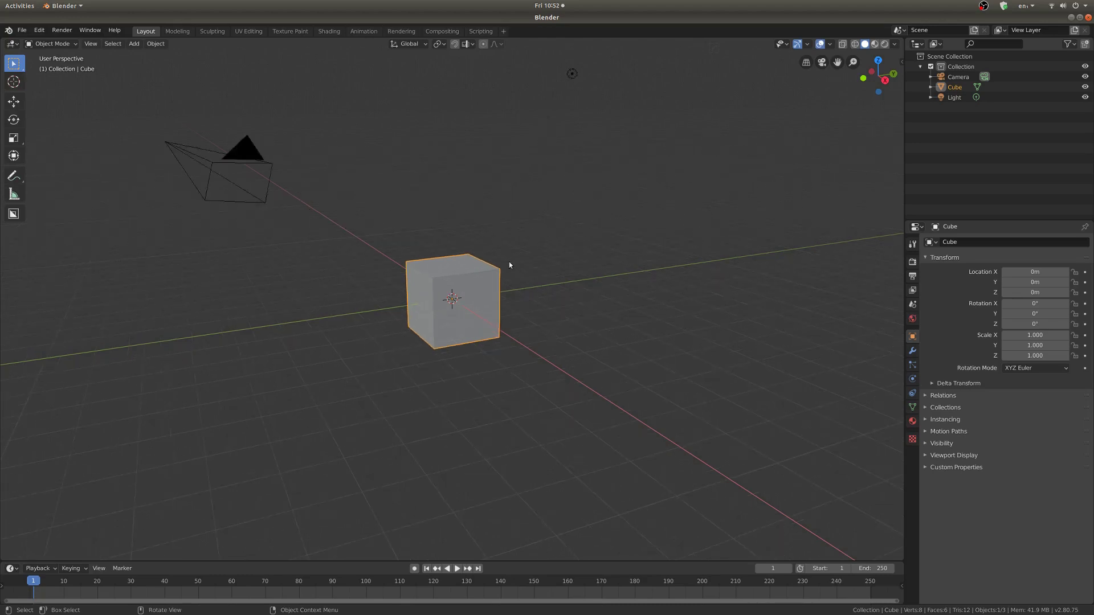
middle_drag(508, 263, 520, 268)
key(ctrl+Tab)
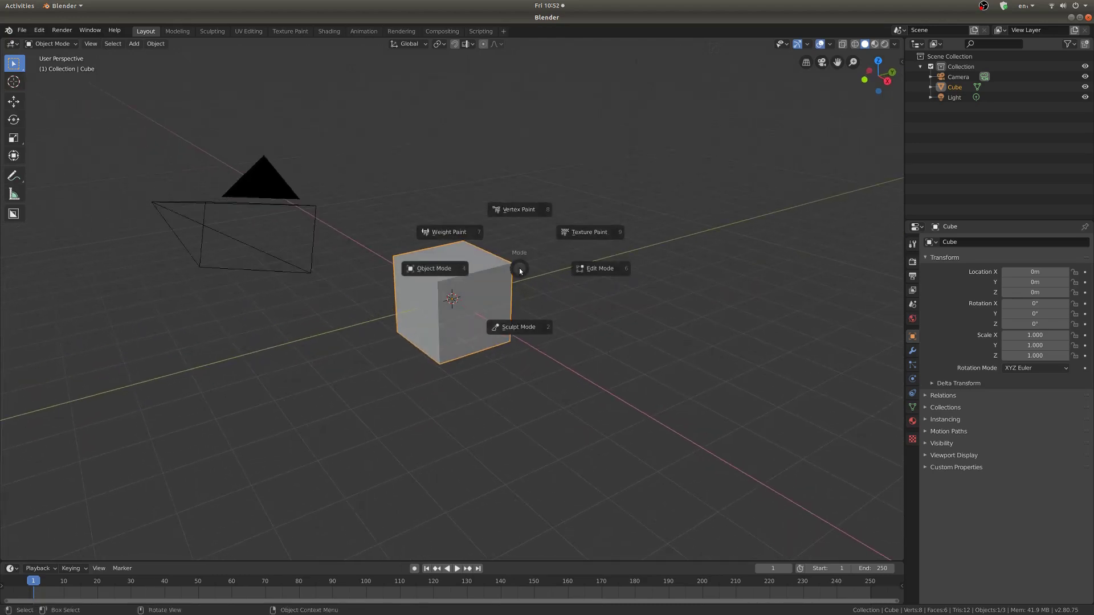
click(586, 237)
key(ctrl+Tab)
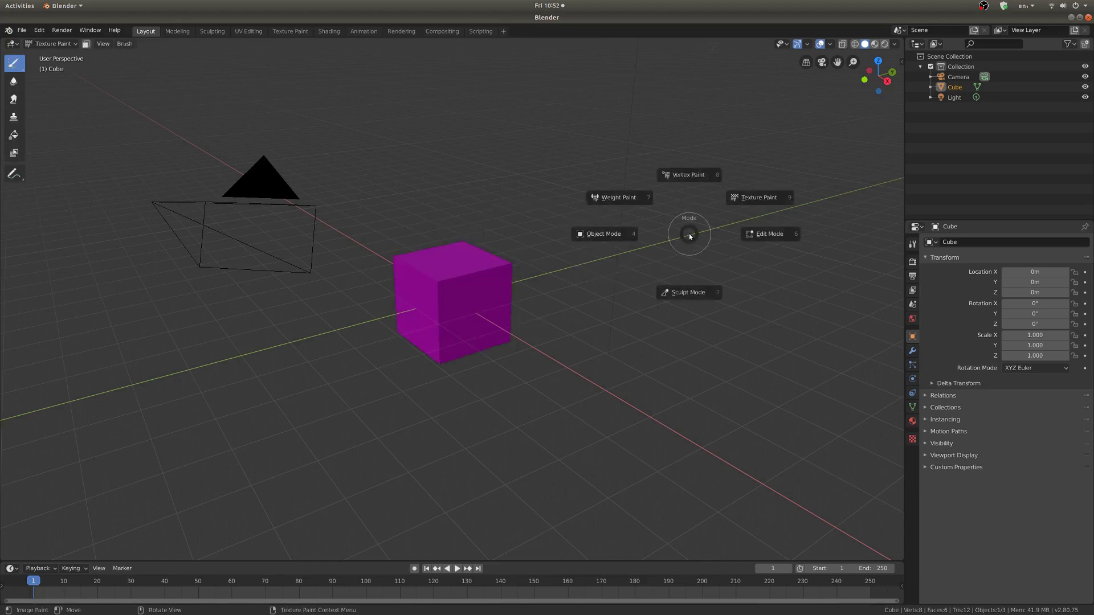
click(548, 237)
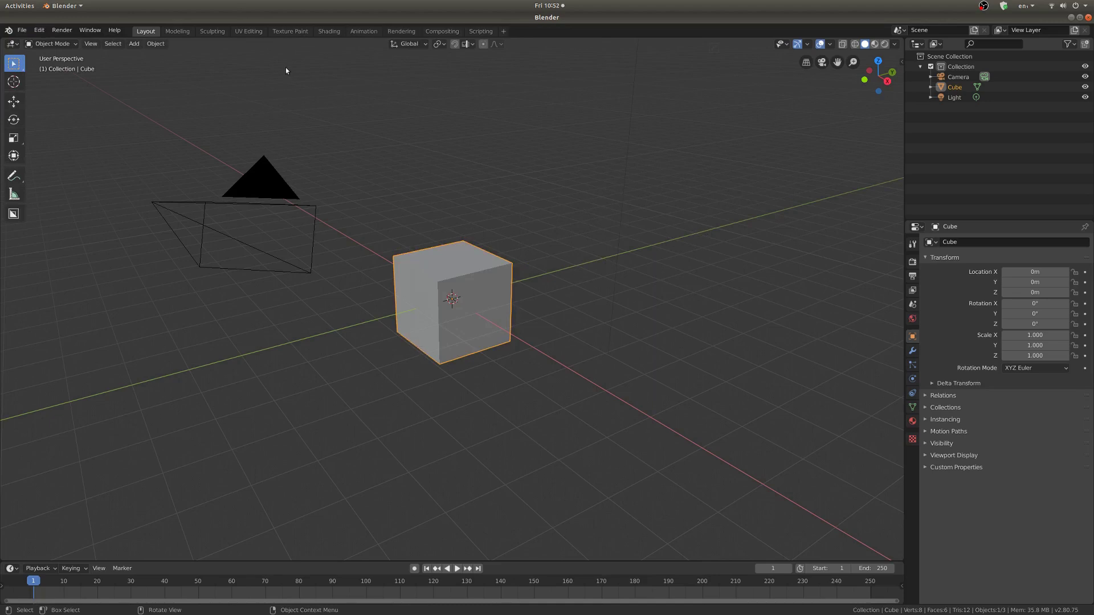
Step: Open the Texture Paint workspace and frame the UV grid and the magenta cube
click(288, 31)
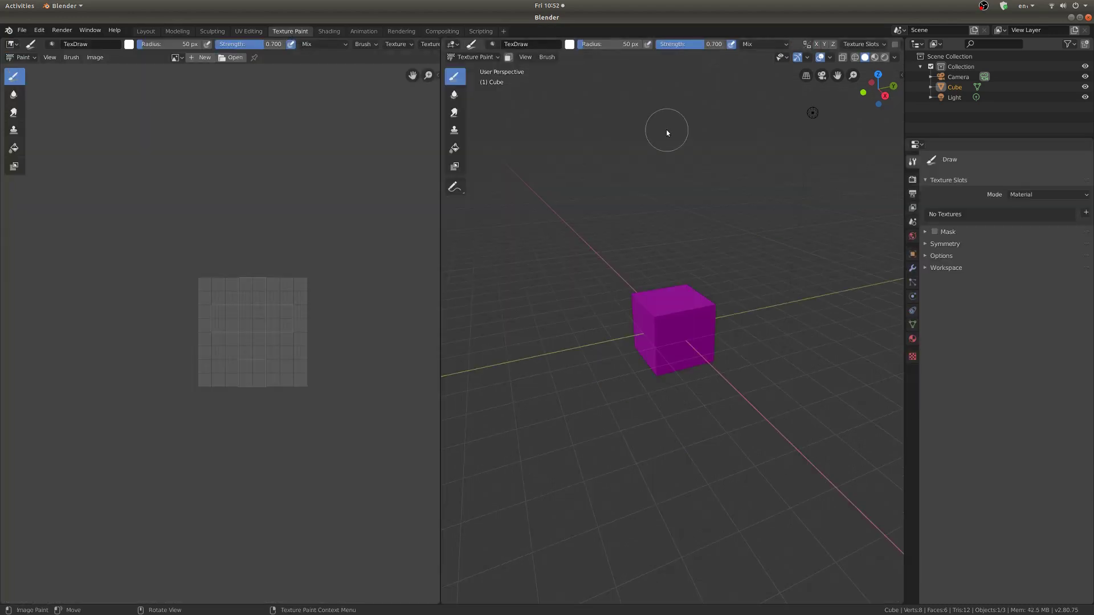
scroll(341, 404, up, 5)
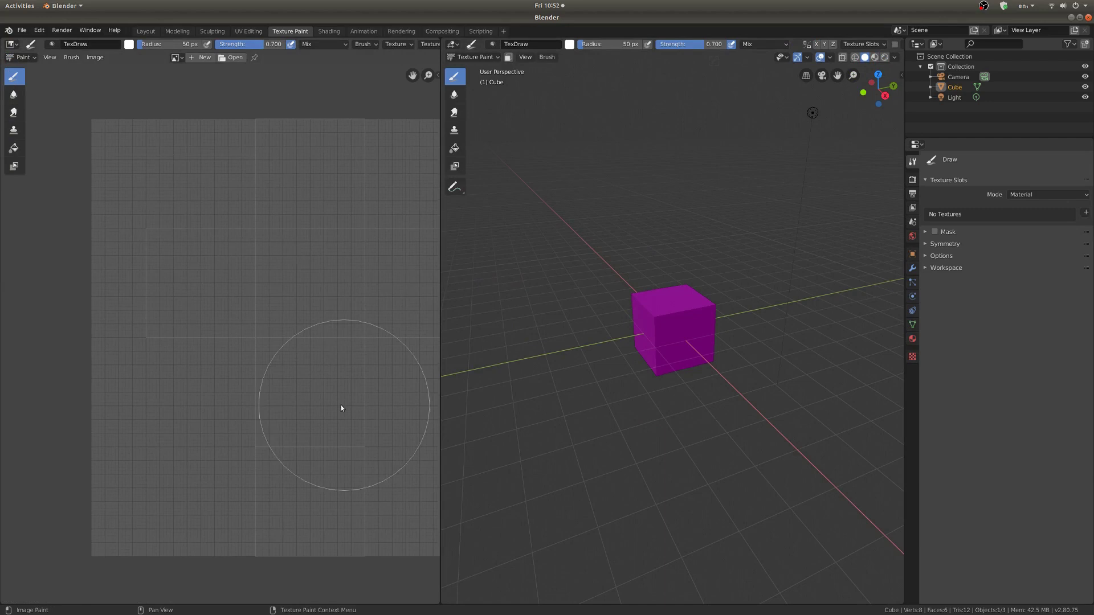
middle_drag(300, 341, 216, 354)
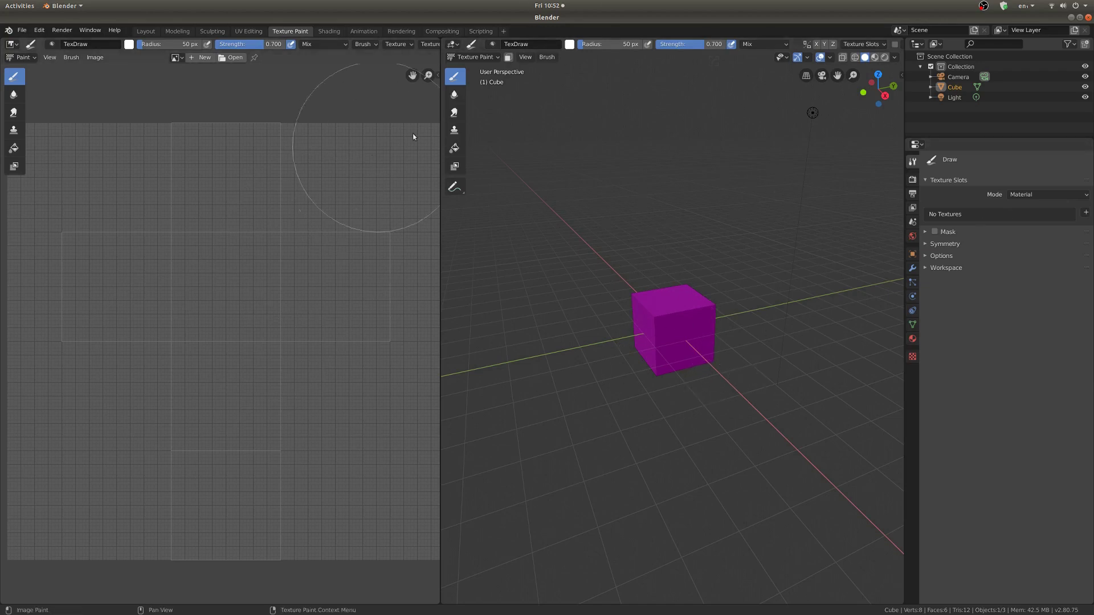
key(ctrl+Tab)
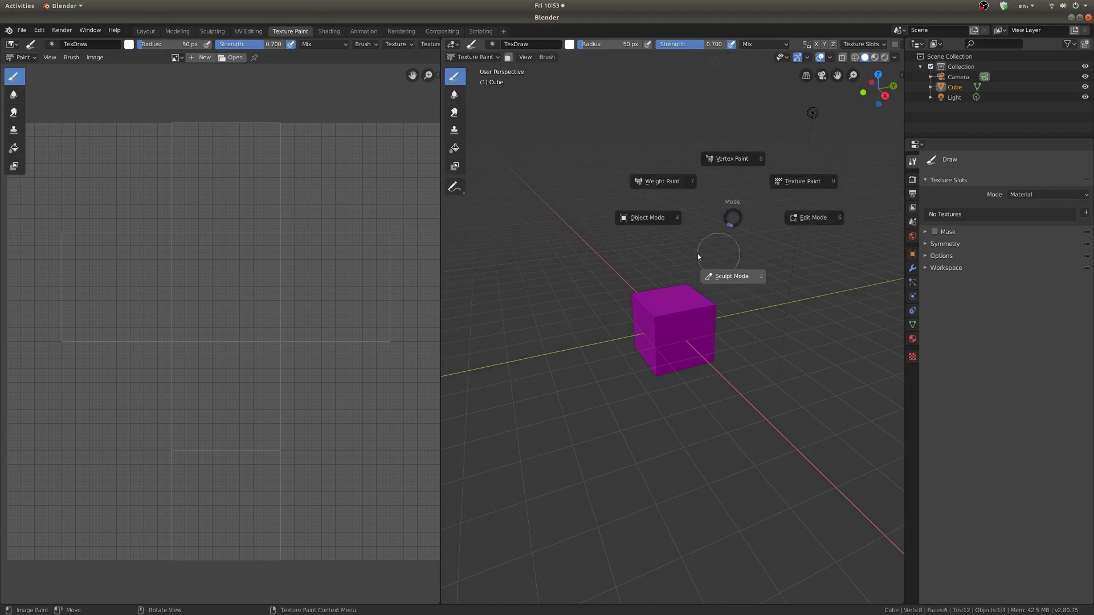
key(Escape)
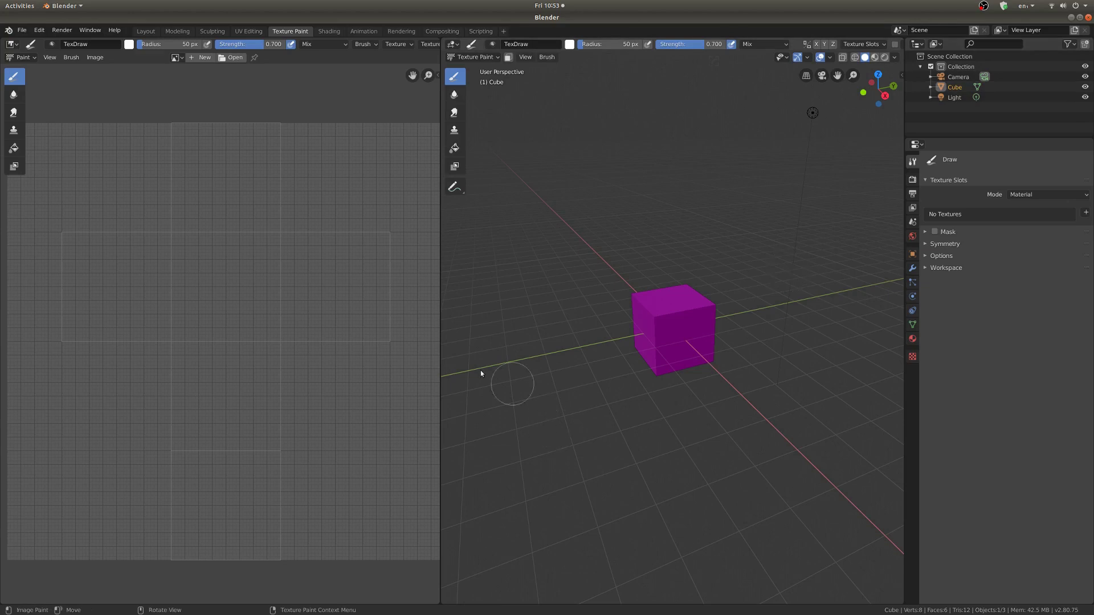
scroll(658, 337, up, 4)
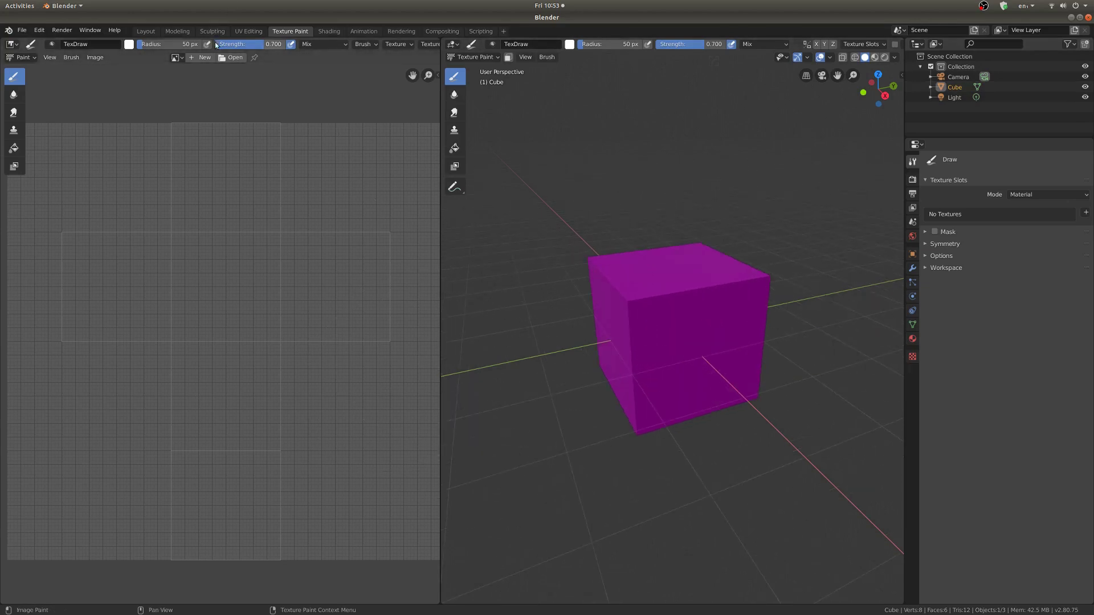
Step: Create a new black image named 'tex' in the image editor
click(200, 57)
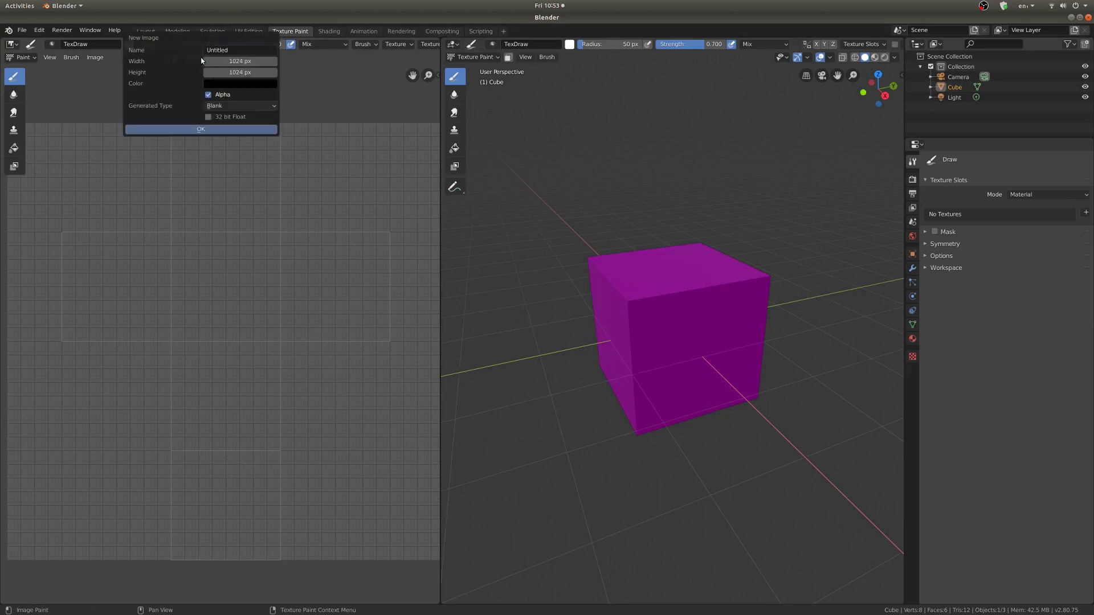
click(230, 50)
text(tex)
key(Return)
click(226, 130)
scroll(307, 323, down, 2)
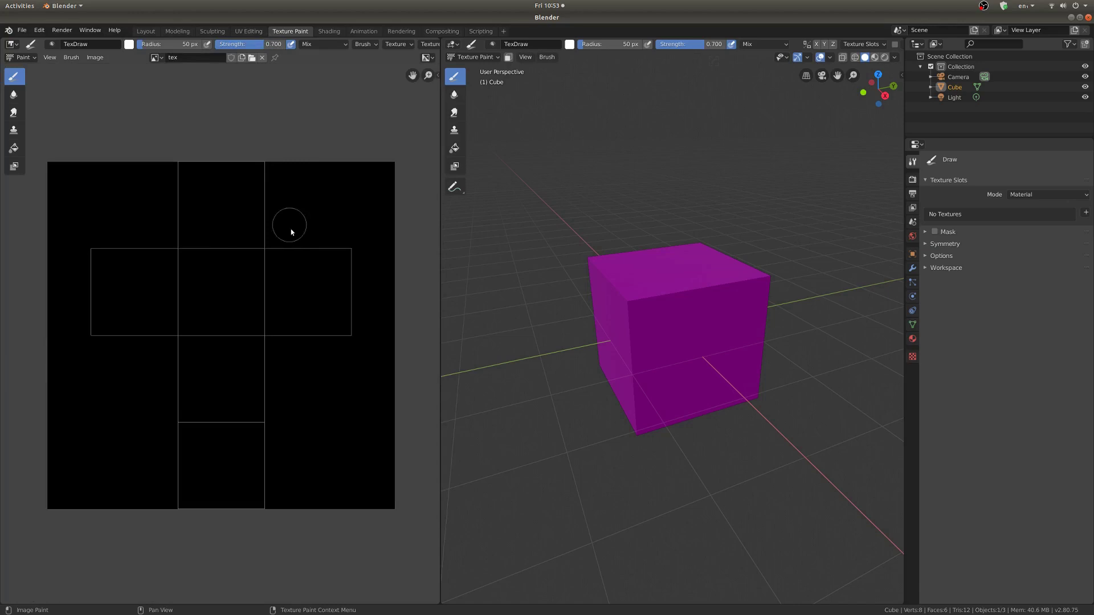
scroll(602, 357, up, 1)
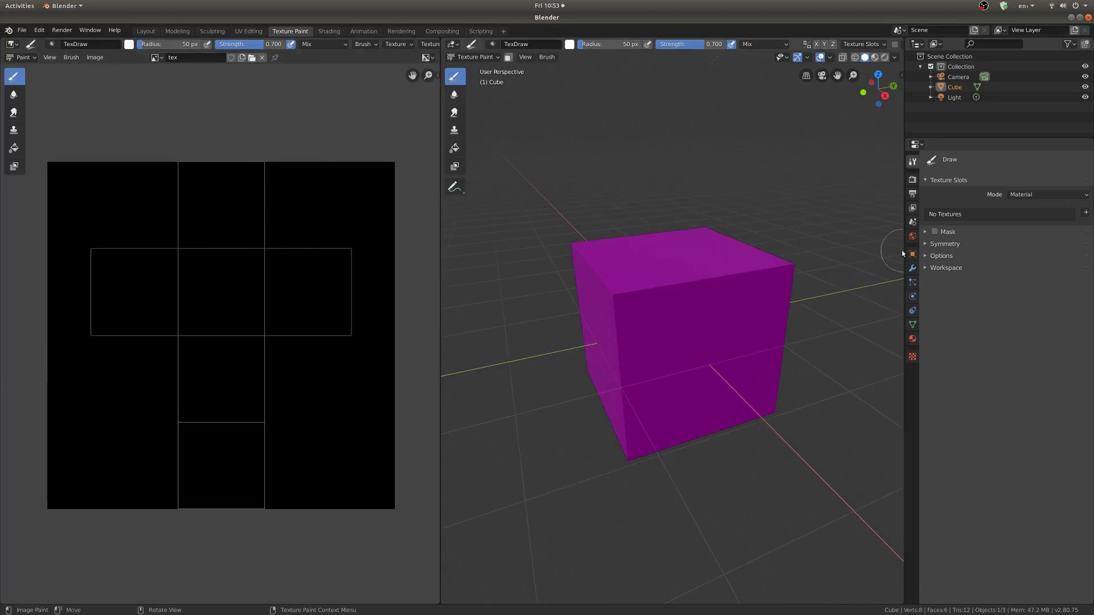
Step: Set the material's Base Color to an Image Texture using the 'tex' image
click(913, 339)
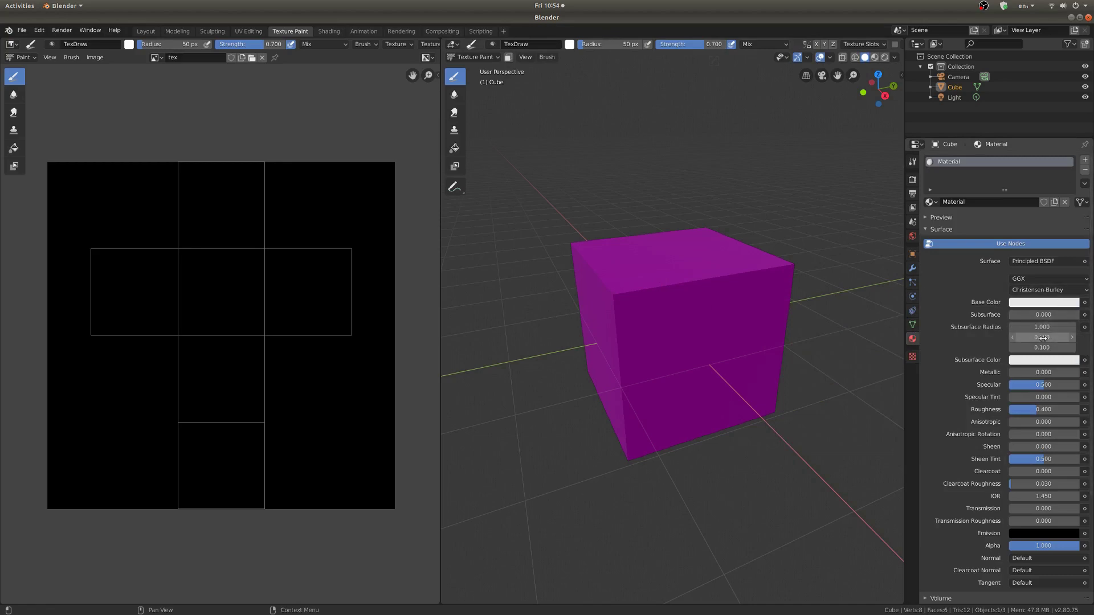
click(1085, 303)
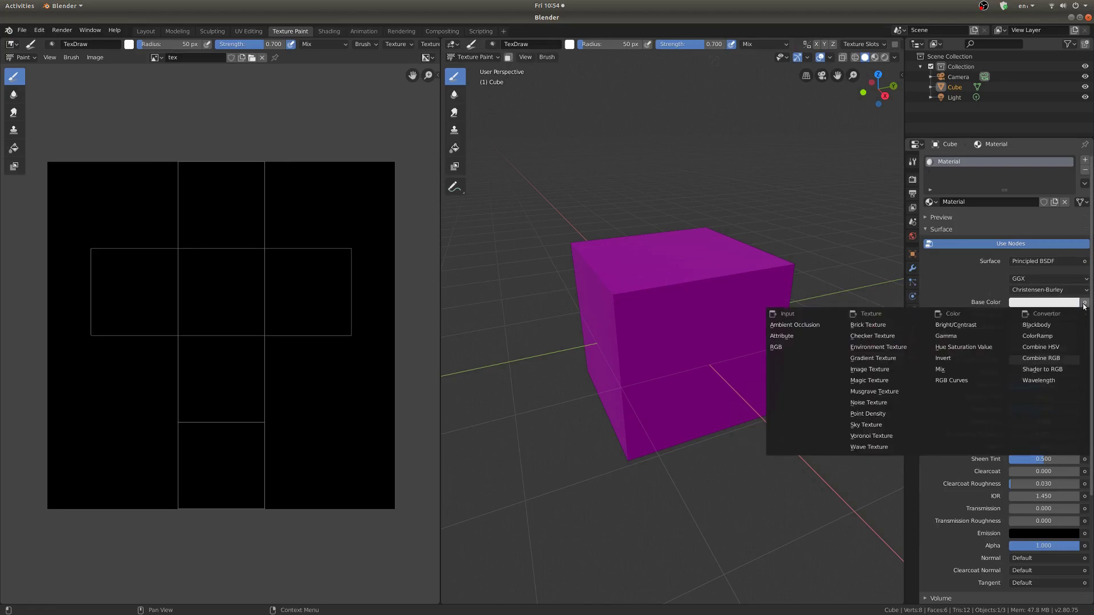
click(883, 368)
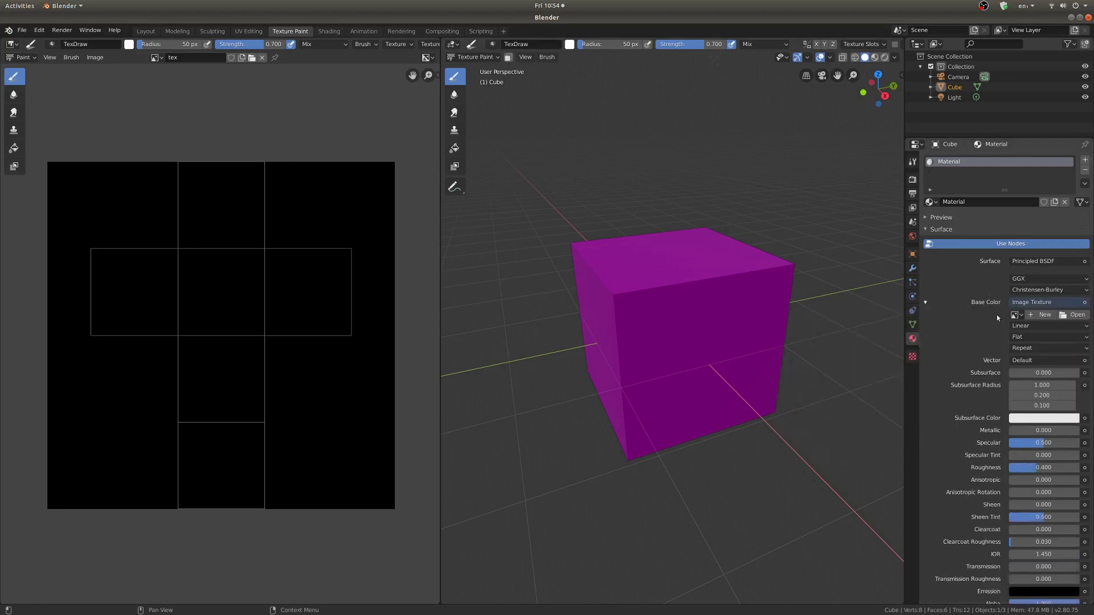
click(1015, 315)
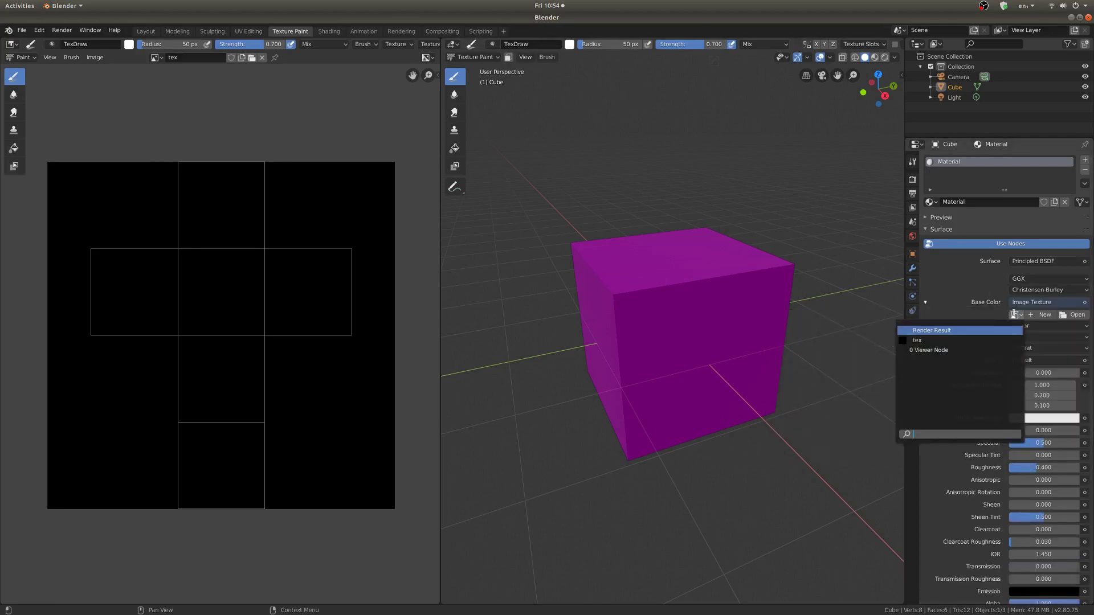
click(964, 339)
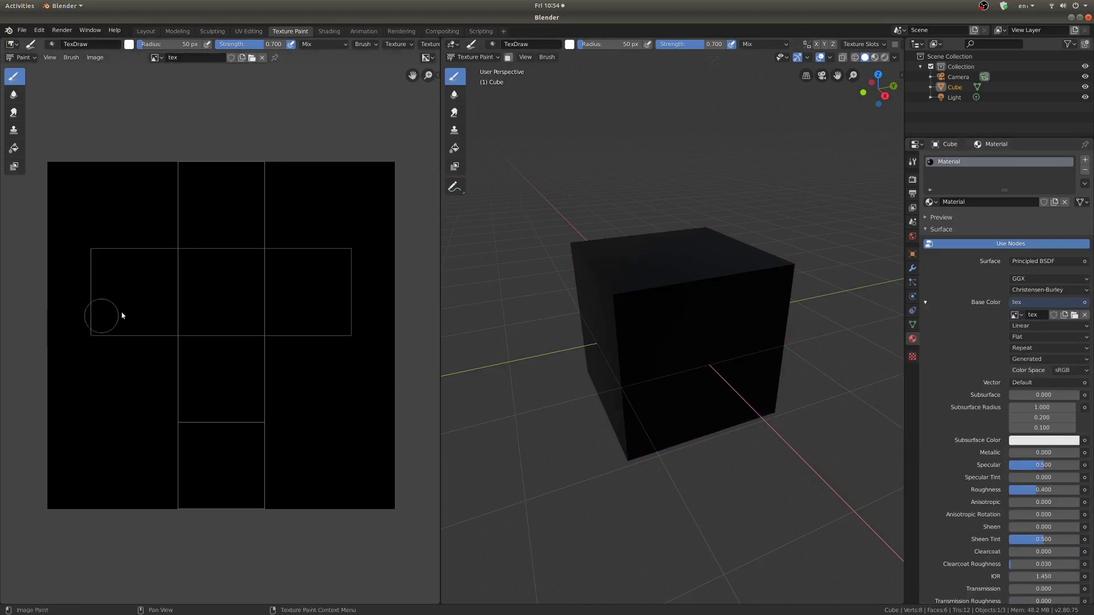
Step: Paint white strokes and a large spiral across the cube's top face
middle_drag(703, 291, 725, 286)
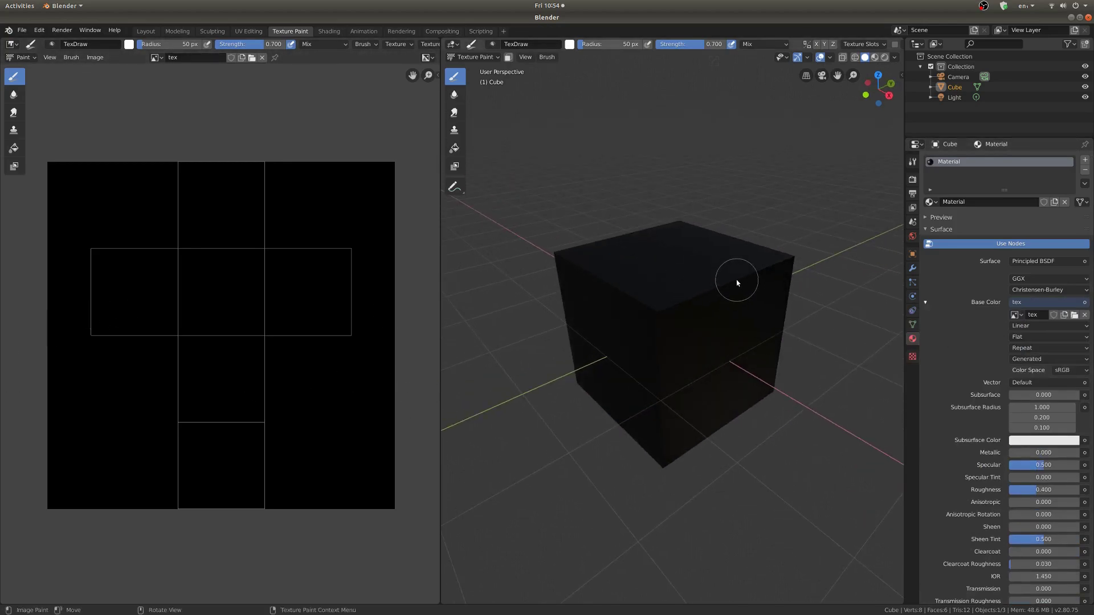
mouse_move(737, 283)
mouse_down()
mouse_move(655, 303)
mouse_move(777, 251)
mouse_up()
middle_drag(777, 251, 659, 300)
drag(660, 301, 703, 312)
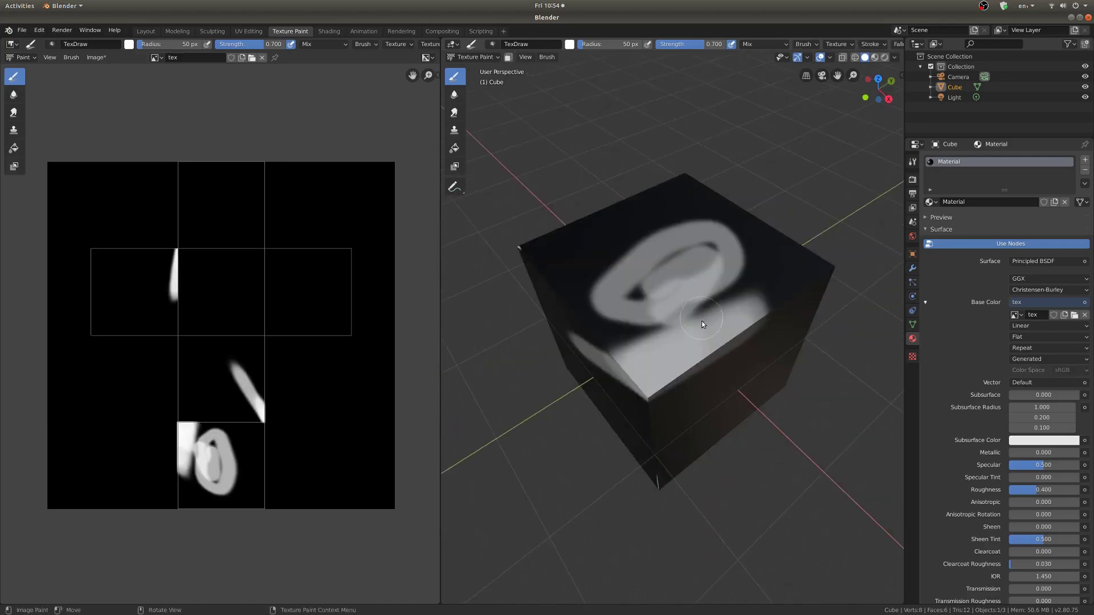
middle_drag(703, 320, 682, 309)
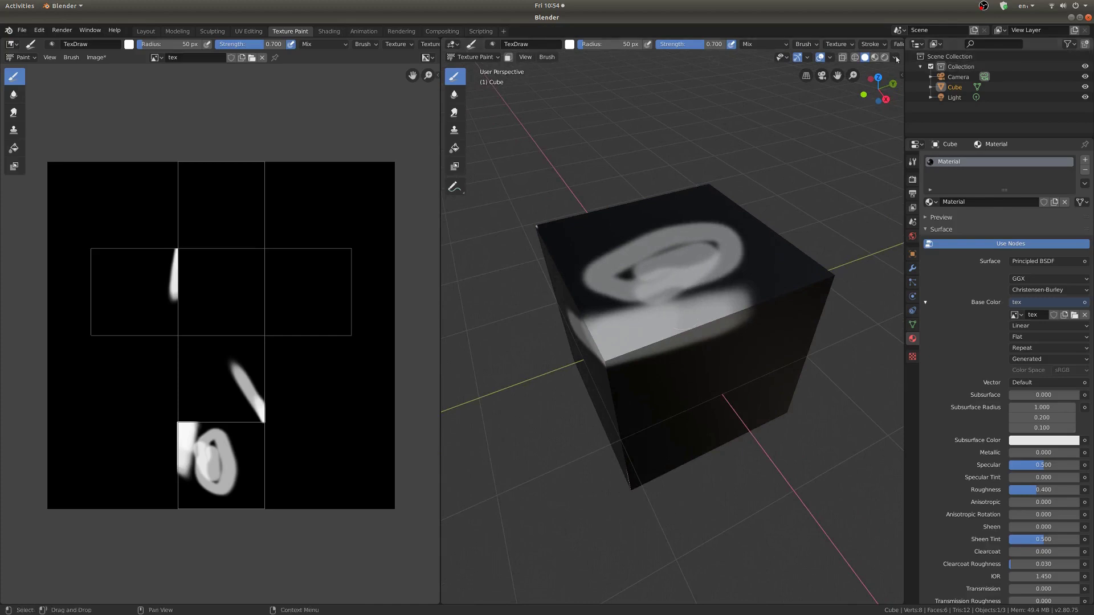
scroll(841, 51, down, 4)
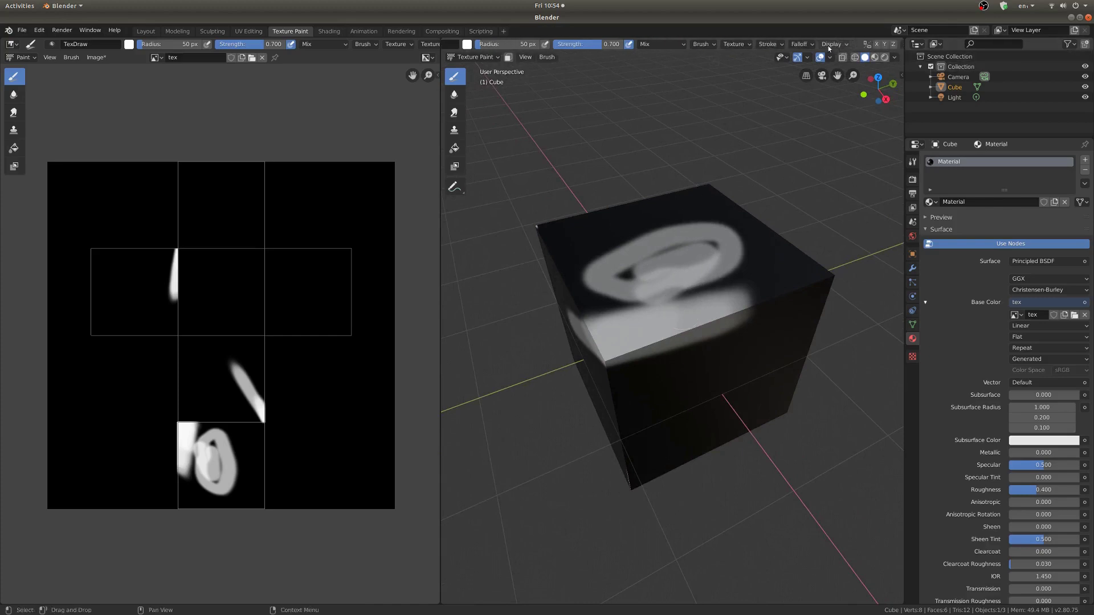
Step: Add more white strokes on the top and a large soft blob on the front face
click(766, 45)
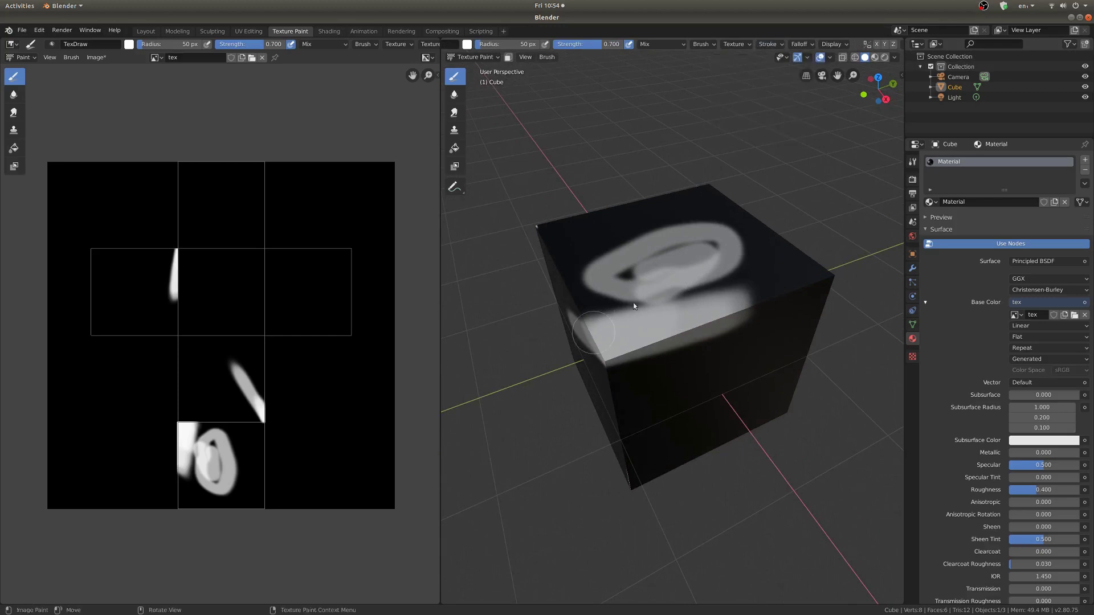
mouse_move(706, 279)
mouse_down()
mouse_move(725, 274)
mouse_move(641, 221)
mouse_move(593, 236)
mouse_up()
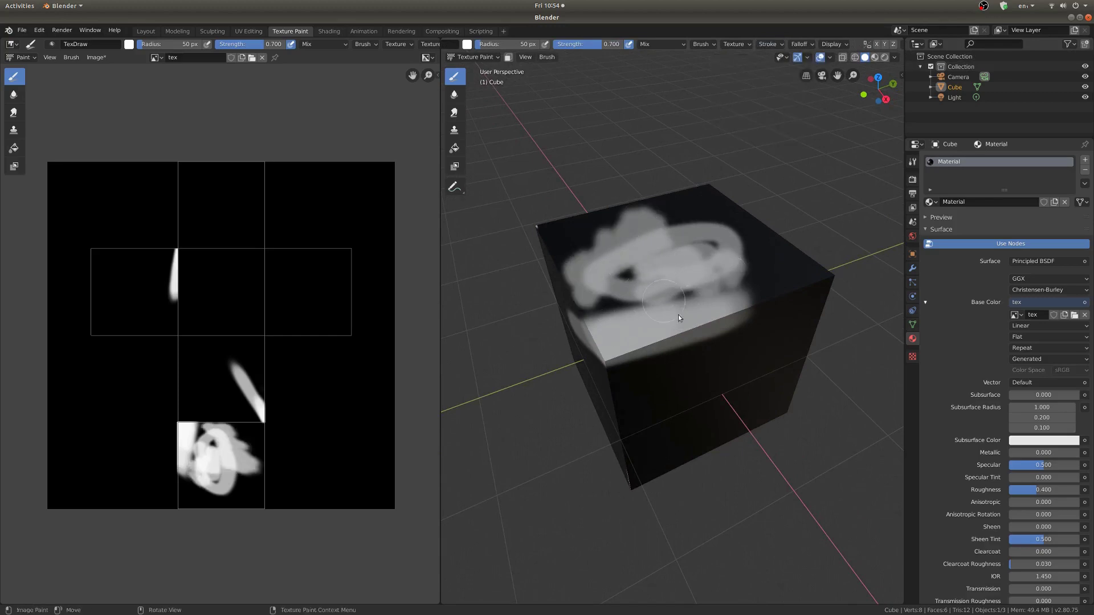
middle_drag(678, 314, 626, 329)
drag(627, 329, 666, 348)
mouse_move(698, 301)
mouse_down()
mouse_move(644, 316)
mouse_move(590, 287)
mouse_move(646, 277)
mouse_move(613, 356)
mouse_move(666, 382)
mouse_move(621, 360)
mouse_move(621, 342)
mouse_move(682, 421)
mouse_move(637, 361)
mouse_move(743, 414)
mouse_move(656, 316)
mouse_move(669, 357)
mouse_move(660, 322)
mouse_move(707, 364)
mouse_move(669, 318)
mouse_move(635, 361)
mouse_move(694, 296)
mouse_move(655, 341)
mouse_move(688, 306)
mouse_move(669, 337)
mouse_up()
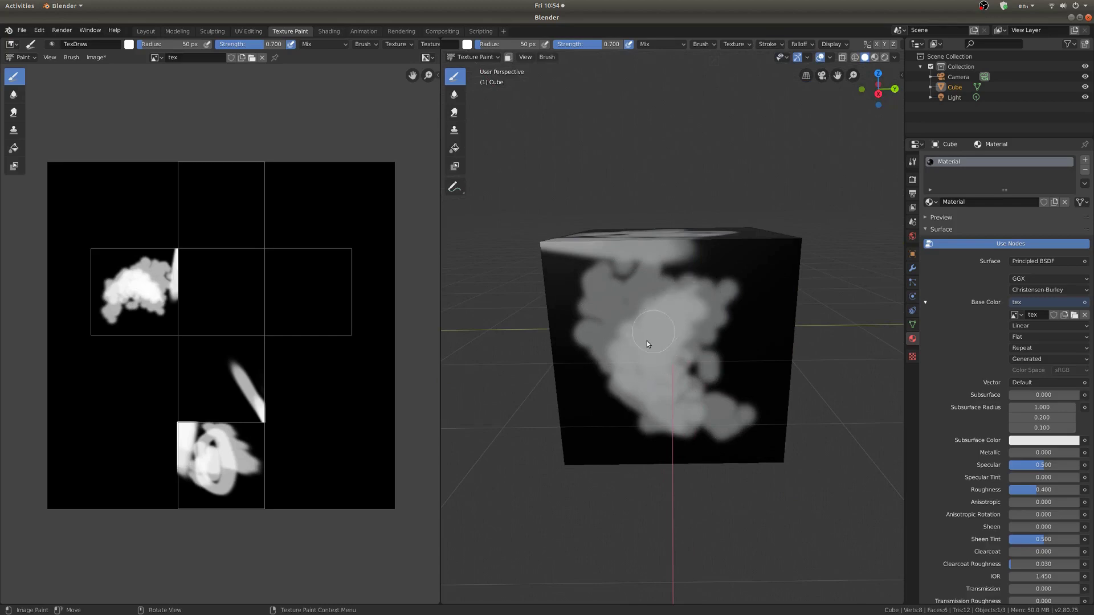
mouse_move(641, 288)
mouse_down()
mouse_move(611, 348)
mouse_move(679, 271)
mouse_move(640, 338)
mouse_move(661, 287)
mouse_up()
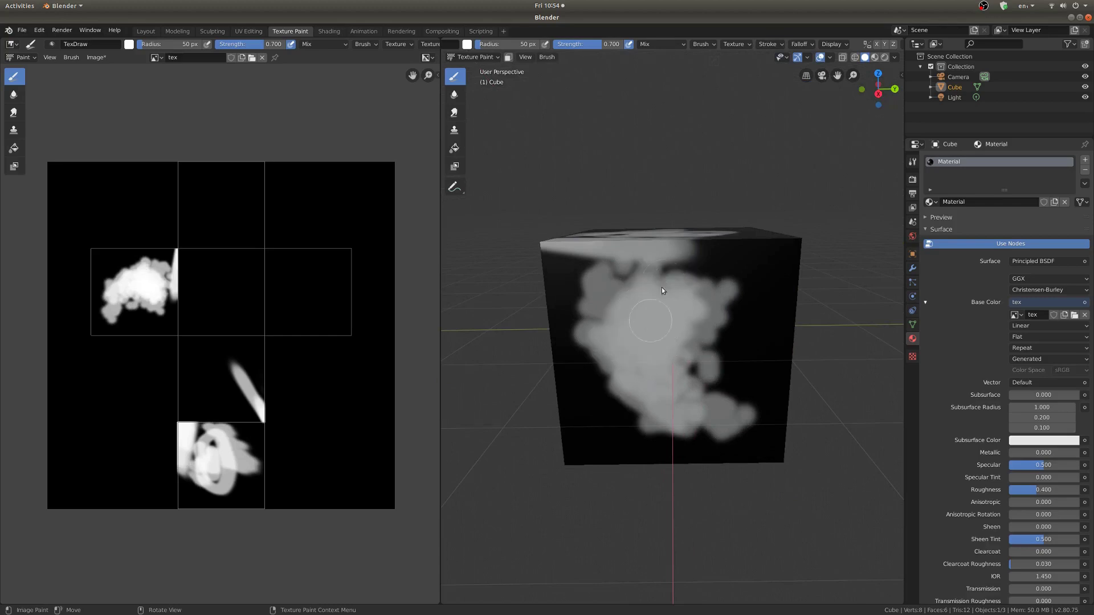
Step: At strength 1.000 paint a column of white blobs, then strokes across the cube at 0.581
drag(596, 46, 625, 46)
middle_drag(743, 154, 716, 288)
drag(717, 288, 706, 278)
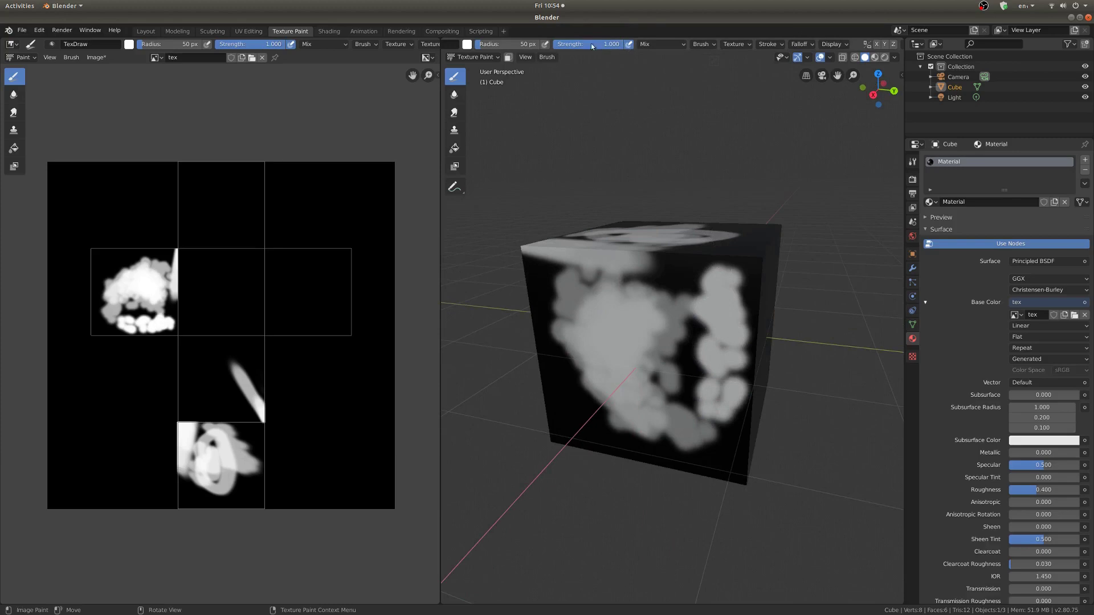
drag(593, 47, 564, 47)
middle_drag(570, 171, 490, 182)
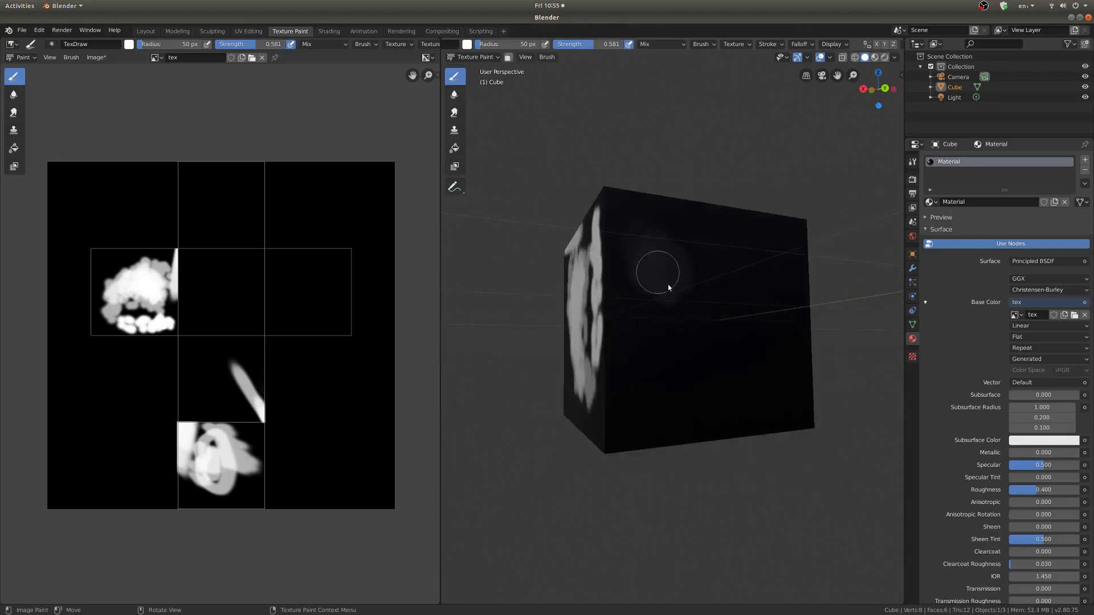
mouse_move(667, 285)
mouse_down()
mouse_move(650, 264)
mouse_move(669, 332)
mouse_up()
mouse_move(685, 377)
mouse_down()
mouse_move(767, 410)
mouse_move(794, 341)
mouse_up()
mouse_move(795, 340)
middle_down()
mouse_move(643, 356)
mouse_move(680, 405)
mouse_move(655, 399)
middle_up()
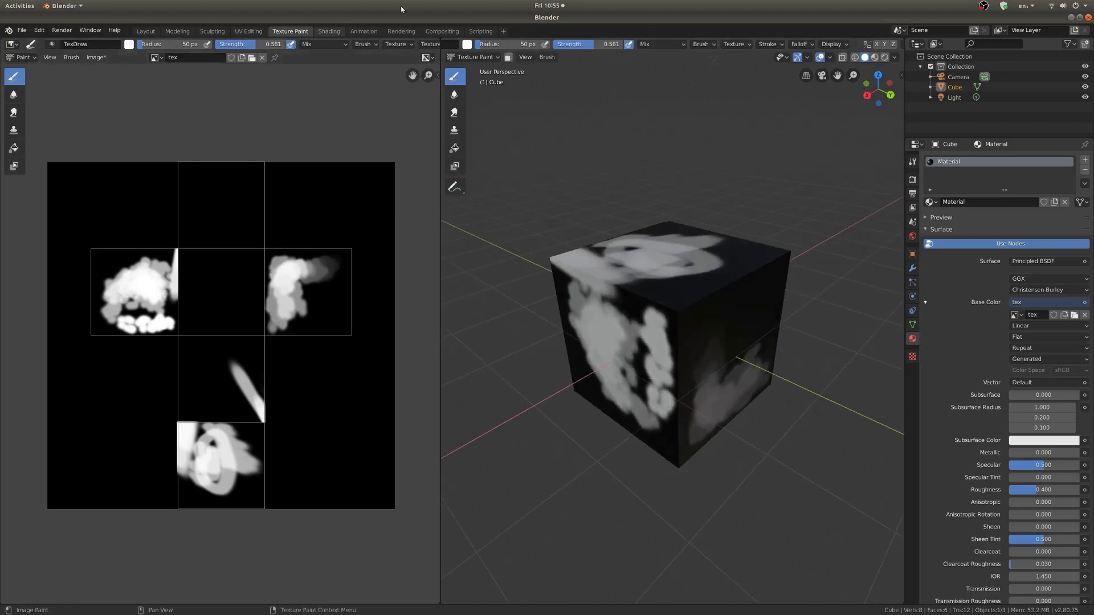
Step: Apply a different falloff preset and dab grey spots onto a cube face
click(801, 44)
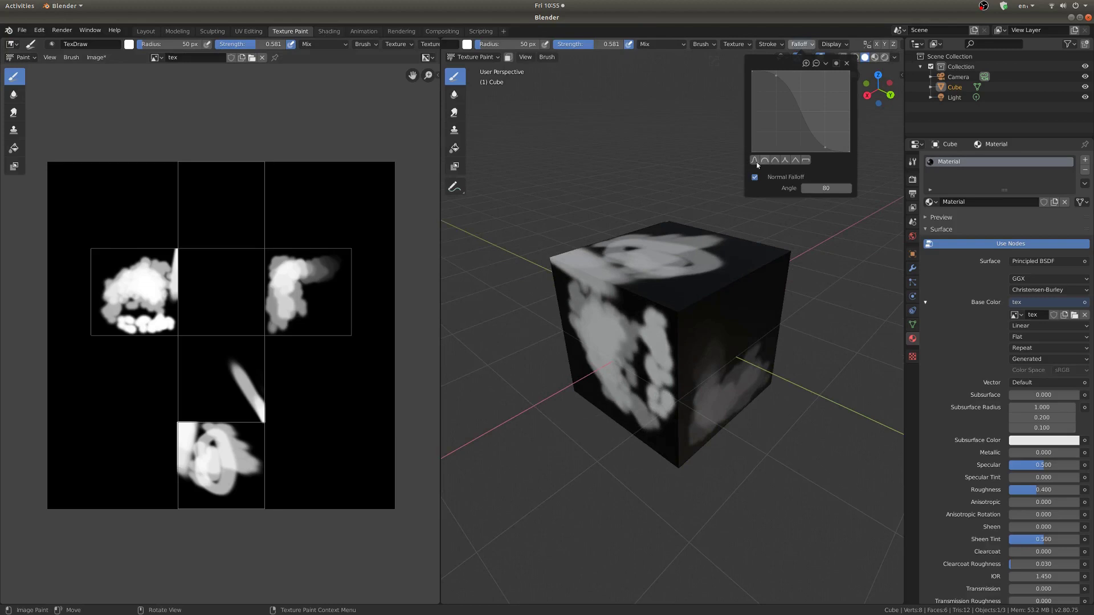
click(805, 161)
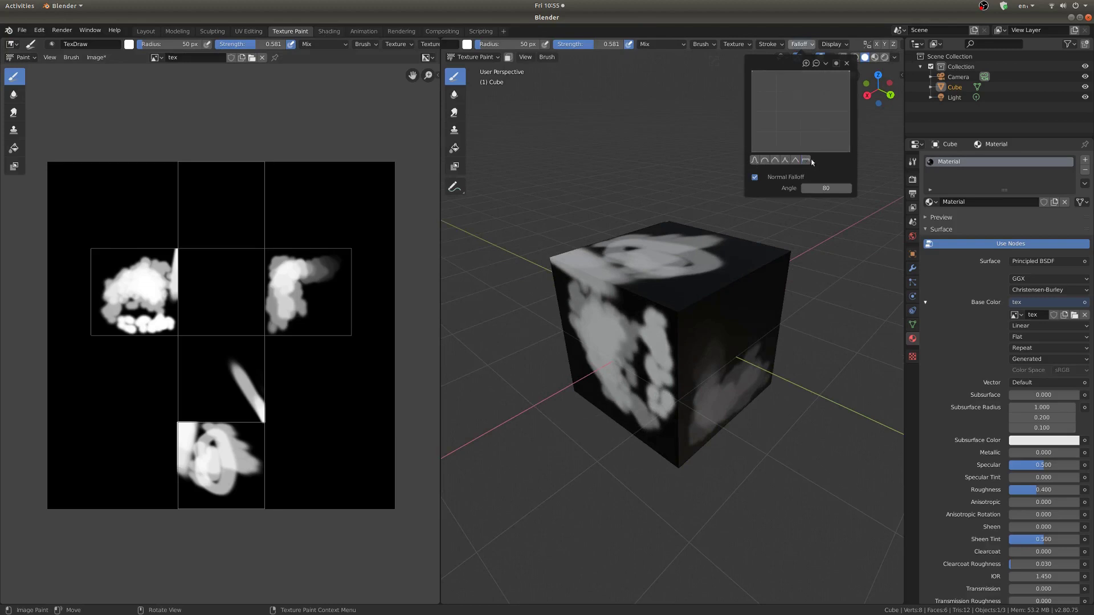
middle_drag(735, 365, 715, 290)
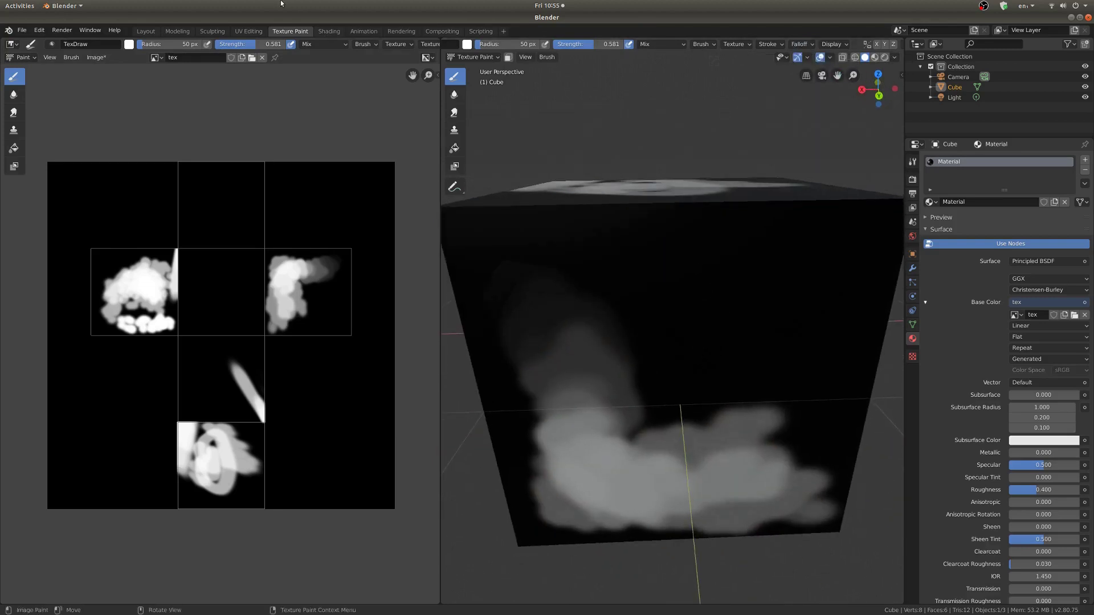
click(712, 299)
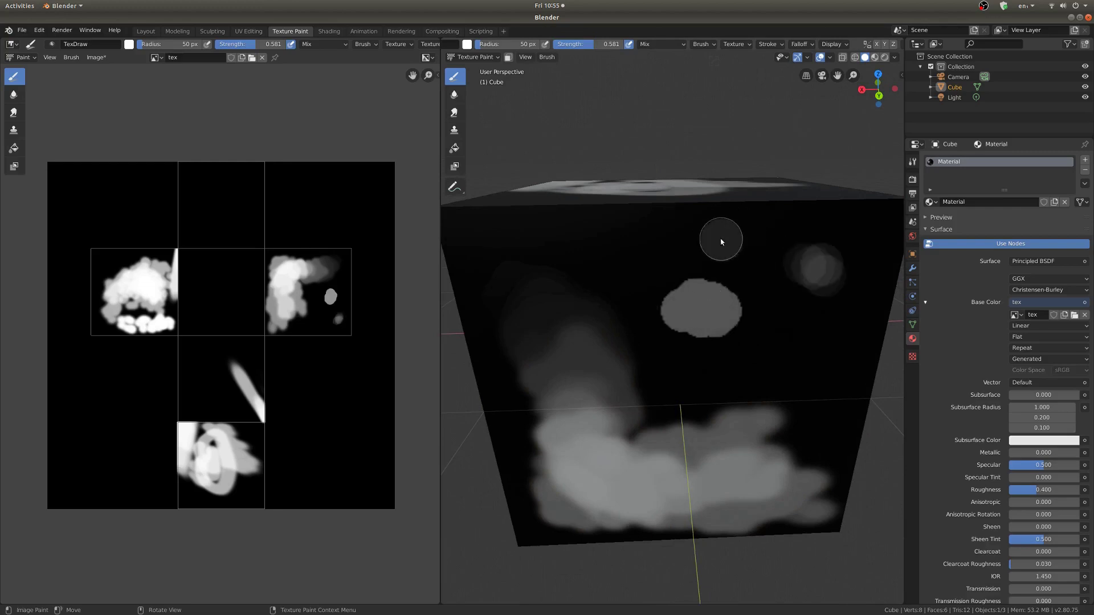
click(720, 241)
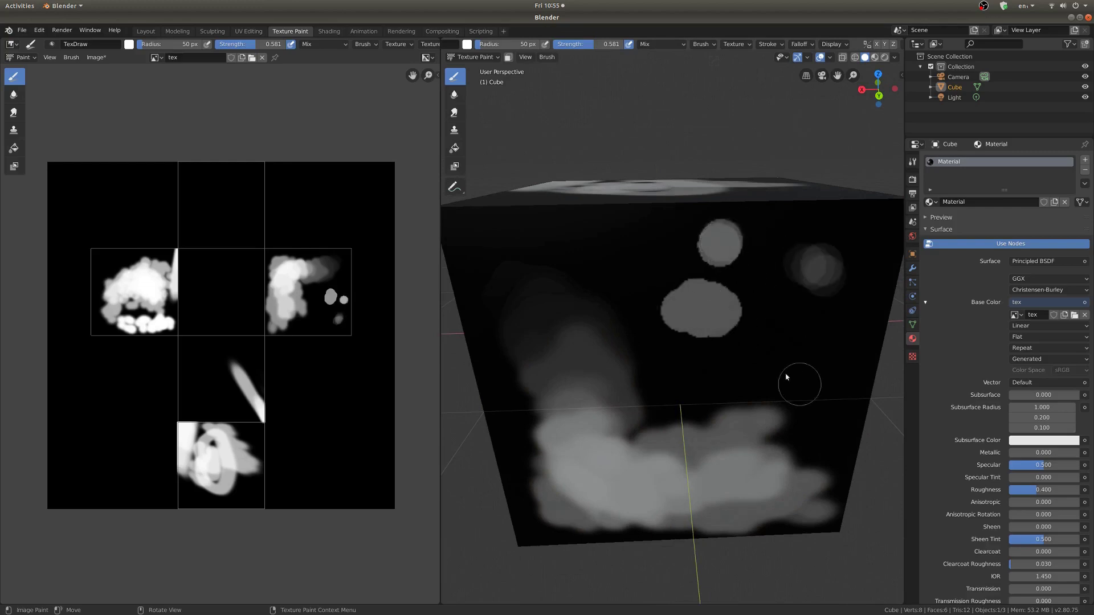
Step: Compare other falloff curves with test dabs, then paint large soft dabs at 199 px radius
click(800, 44)
click(796, 161)
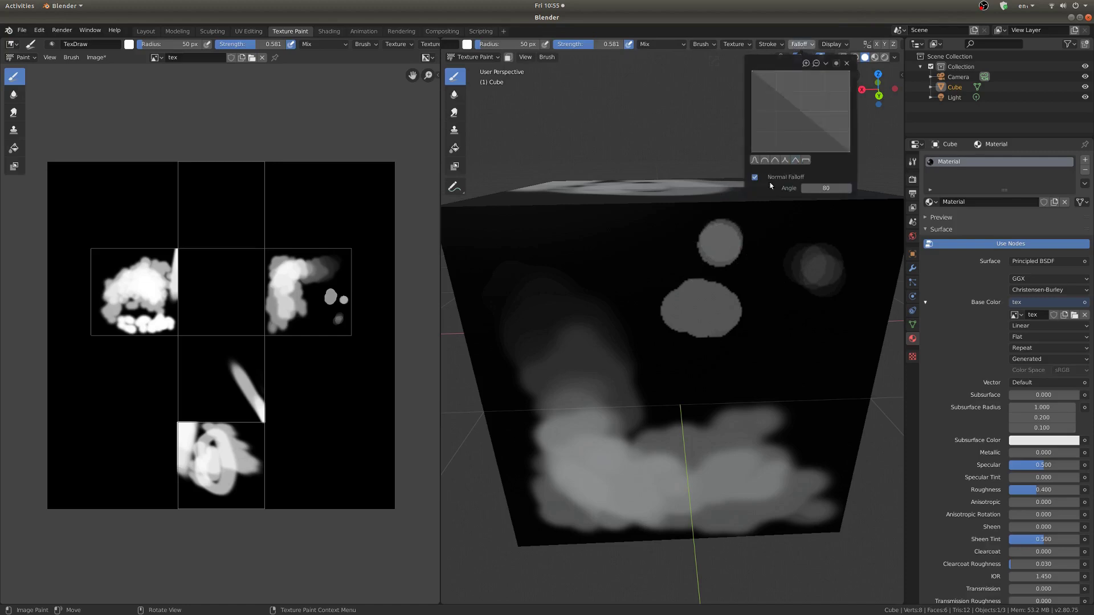
click(622, 247)
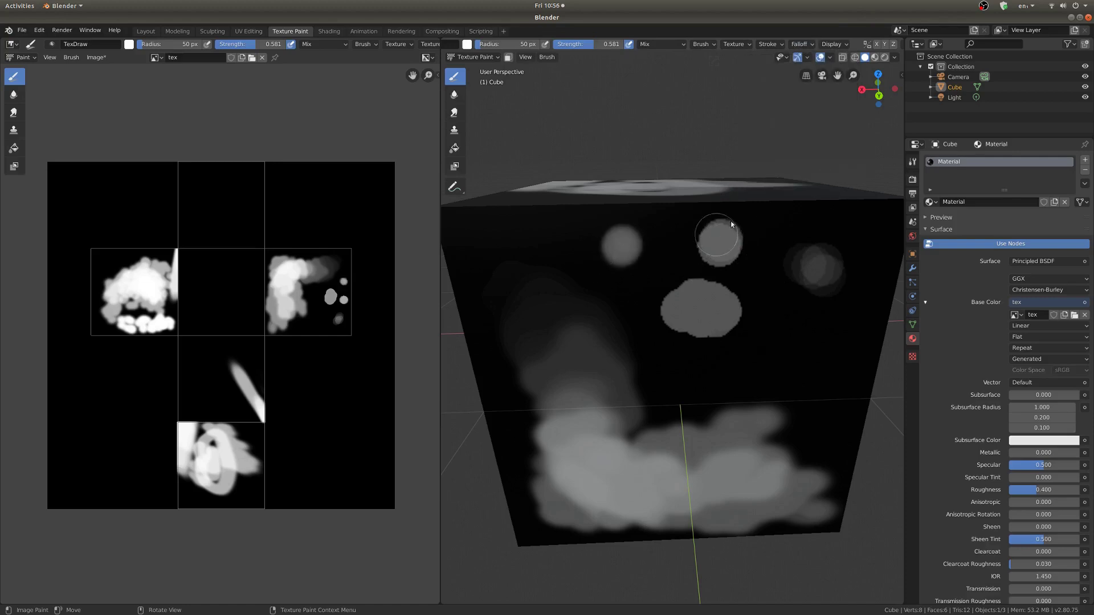
click(800, 46)
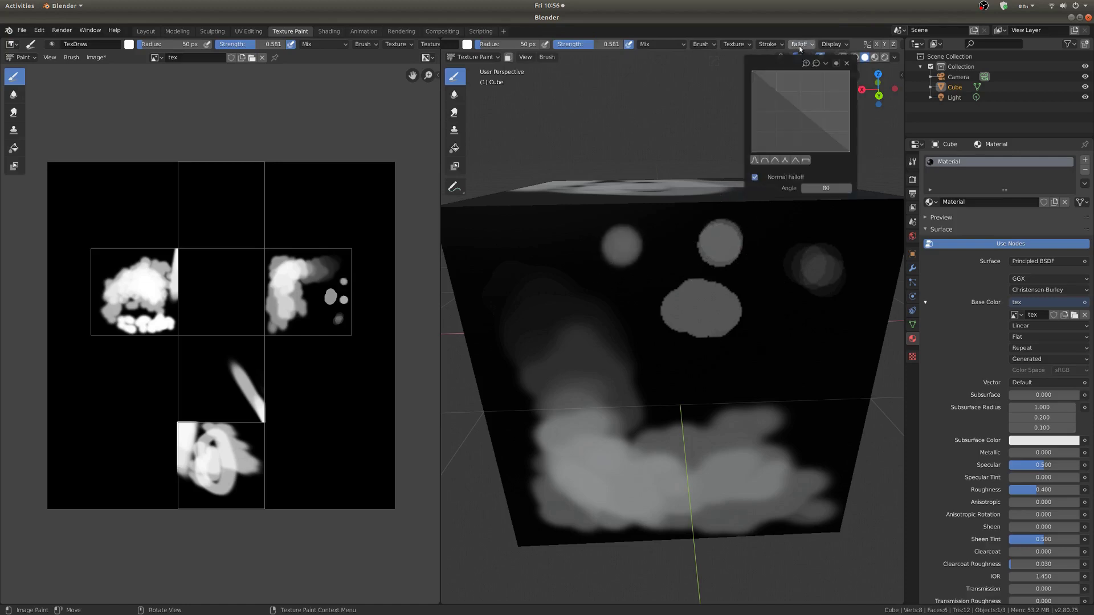
click(784, 161)
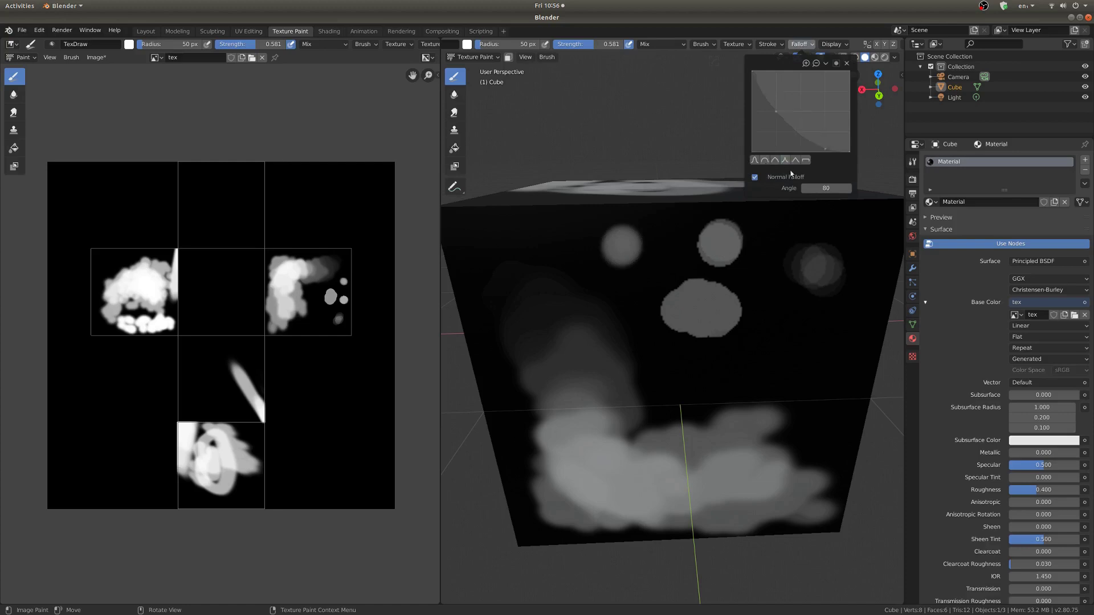
click(769, 319)
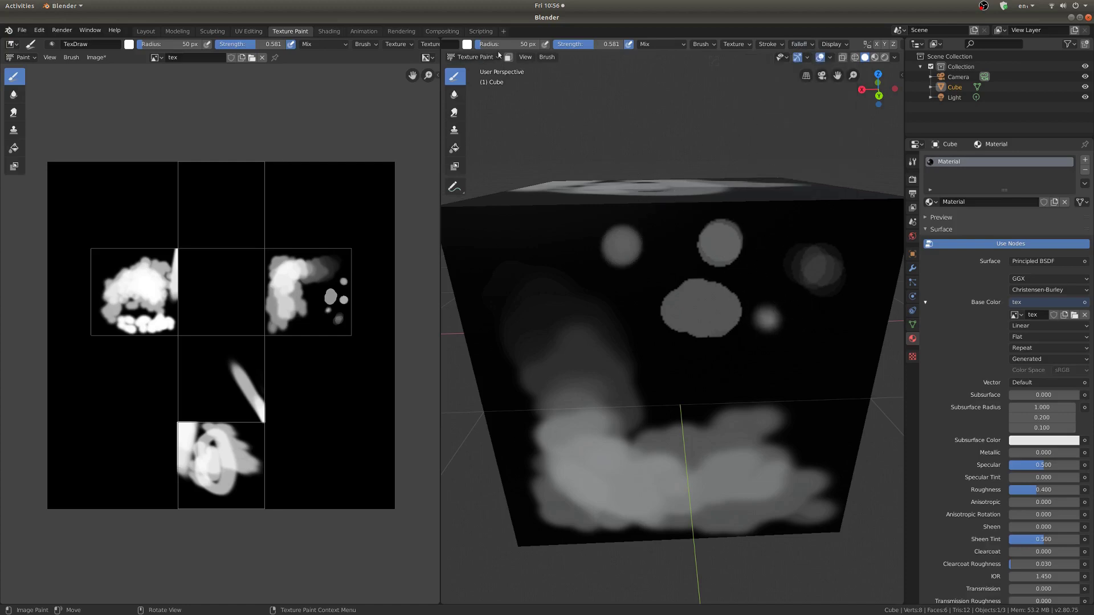
drag(487, 44, 506, 45)
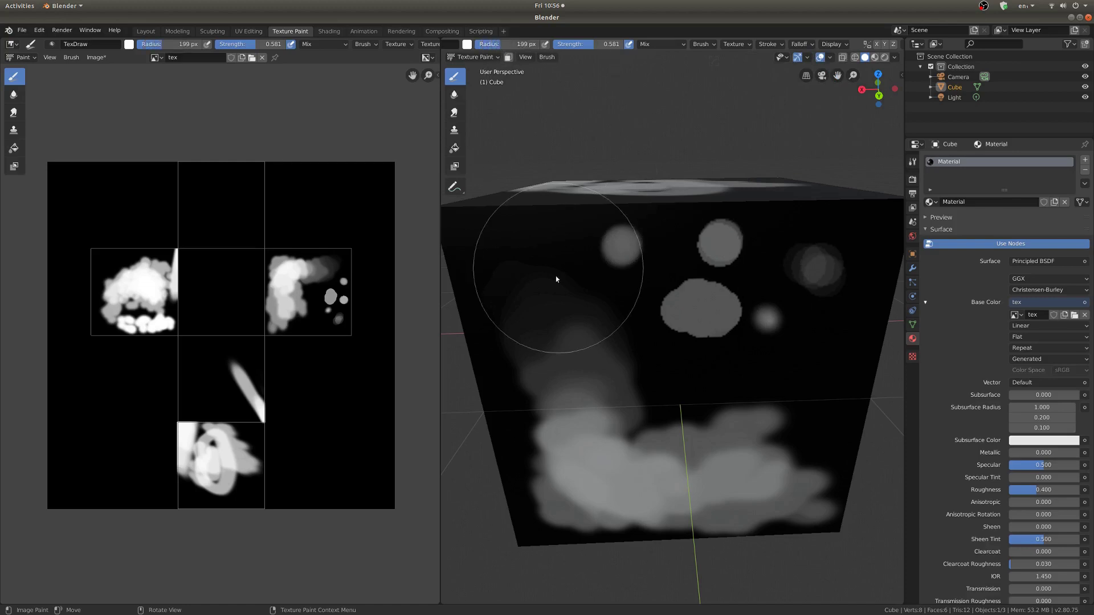
click(542, 285)
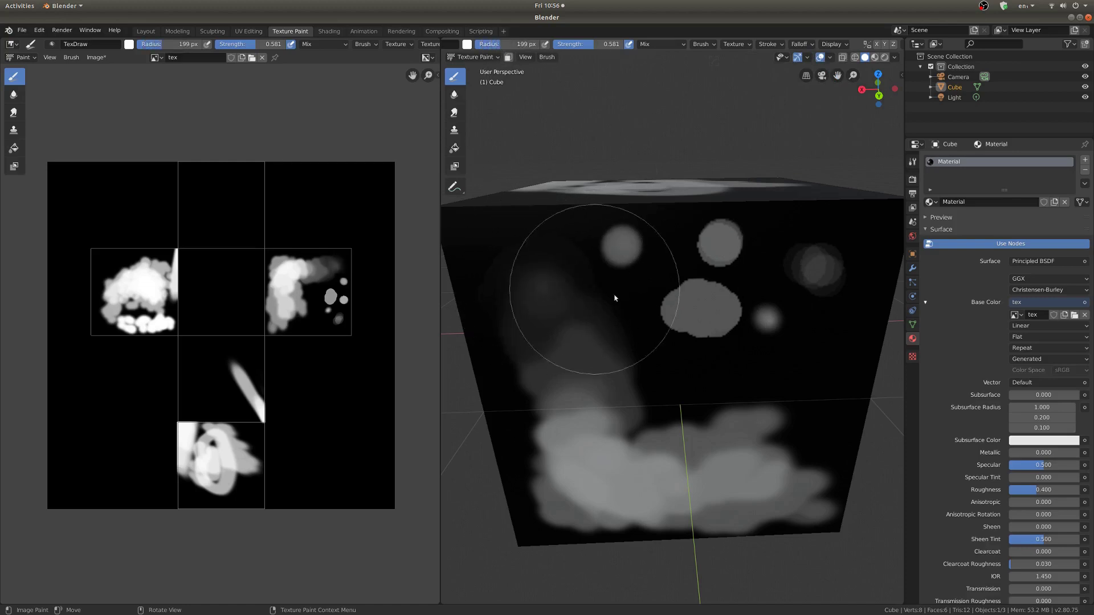
click(805, 383)
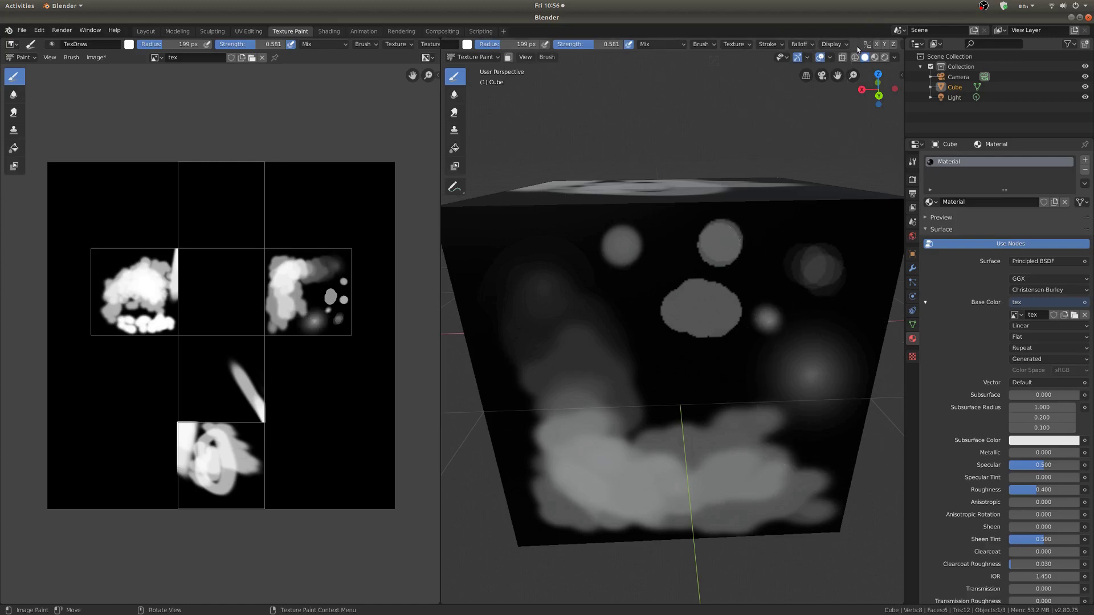
Step: Flood-fill the cube's whole texture with an orange colour
scroll(843, 49, down, 5)
scroll(854, 49, up, 4)
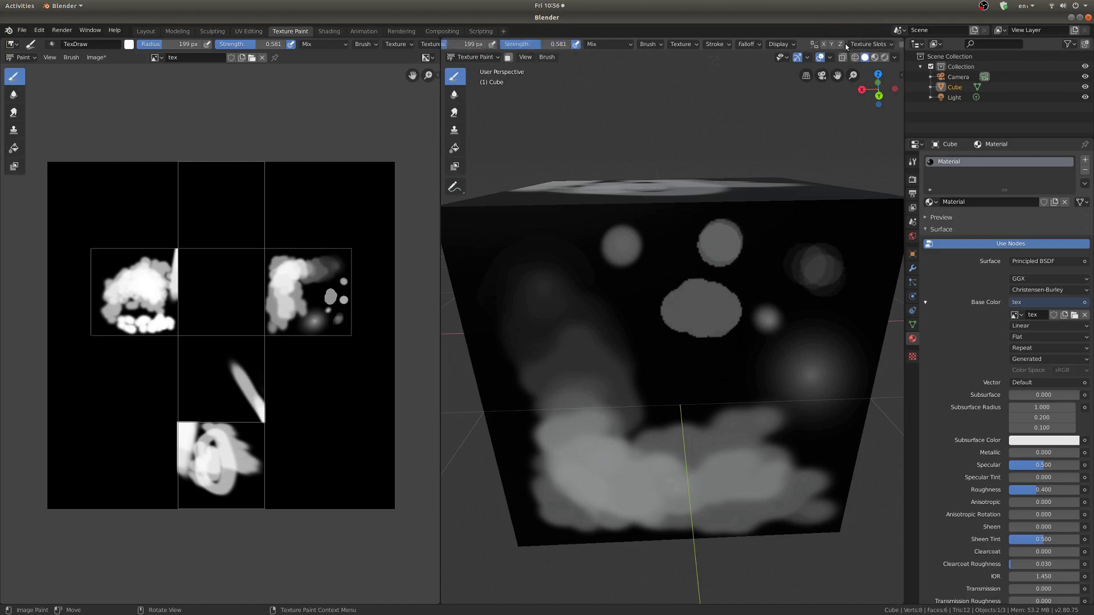
scroll(843, 46, up, 3)
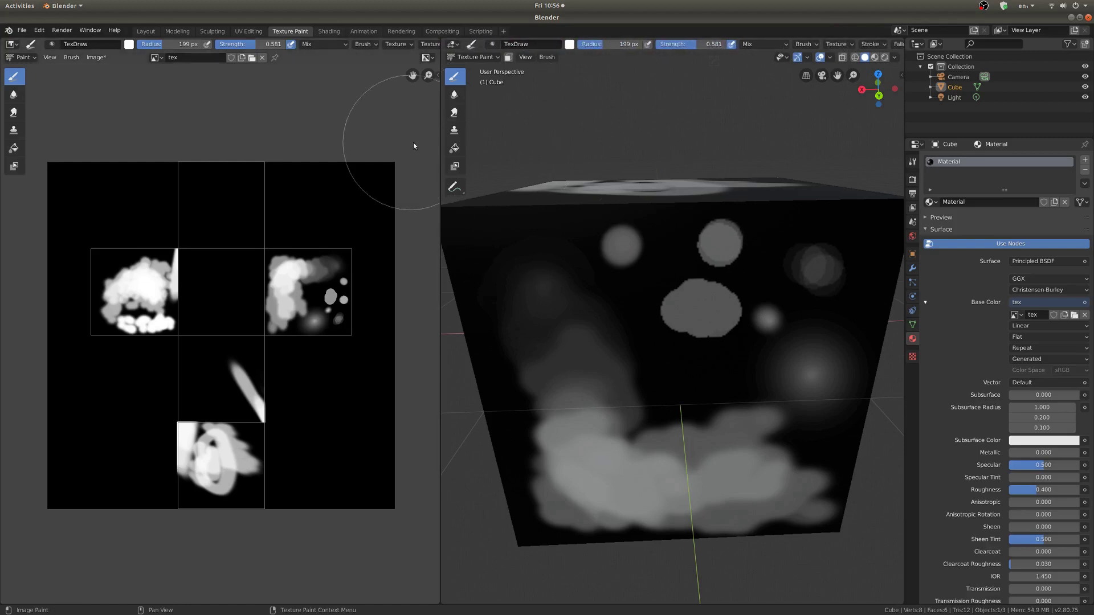
click(457, 150)
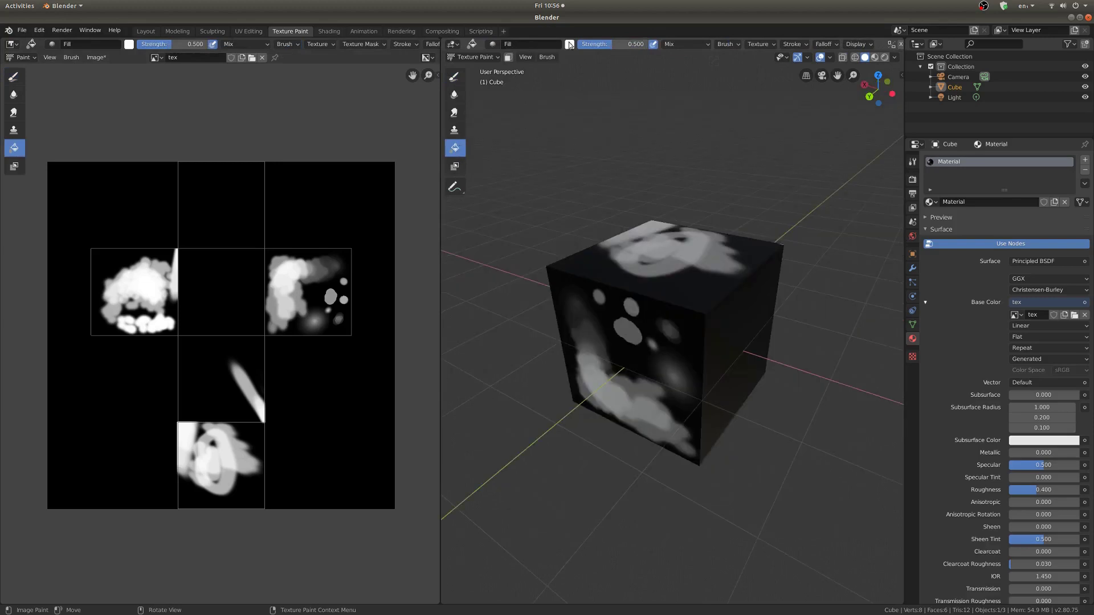
click(569, 45)
click(593, 111)
click(700, 288)
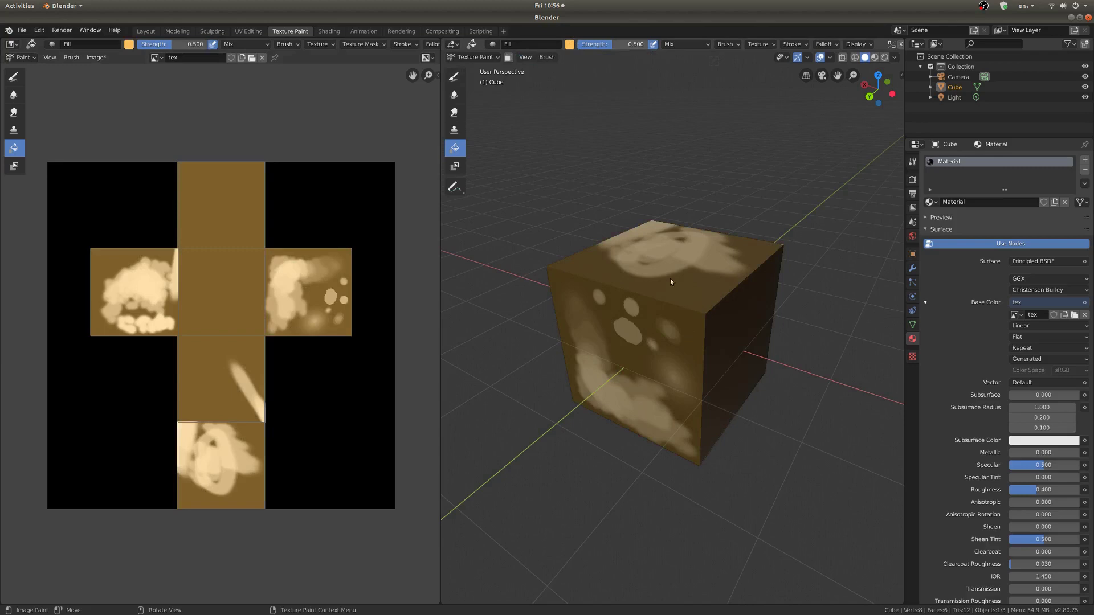
middle_drag(656, 280, 742, 345)
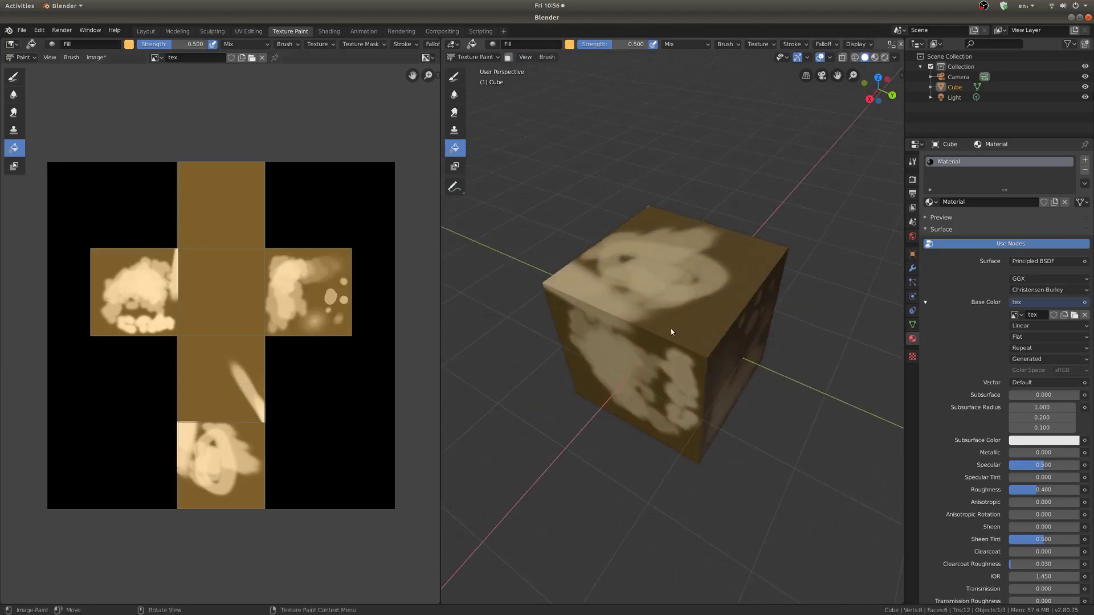
Step: With the white draw brush, paint strokes from the top to bottom UV faces and a middle-face blob
key(ctrl+z)
key(ctrl+z)
key(ctrl+z)
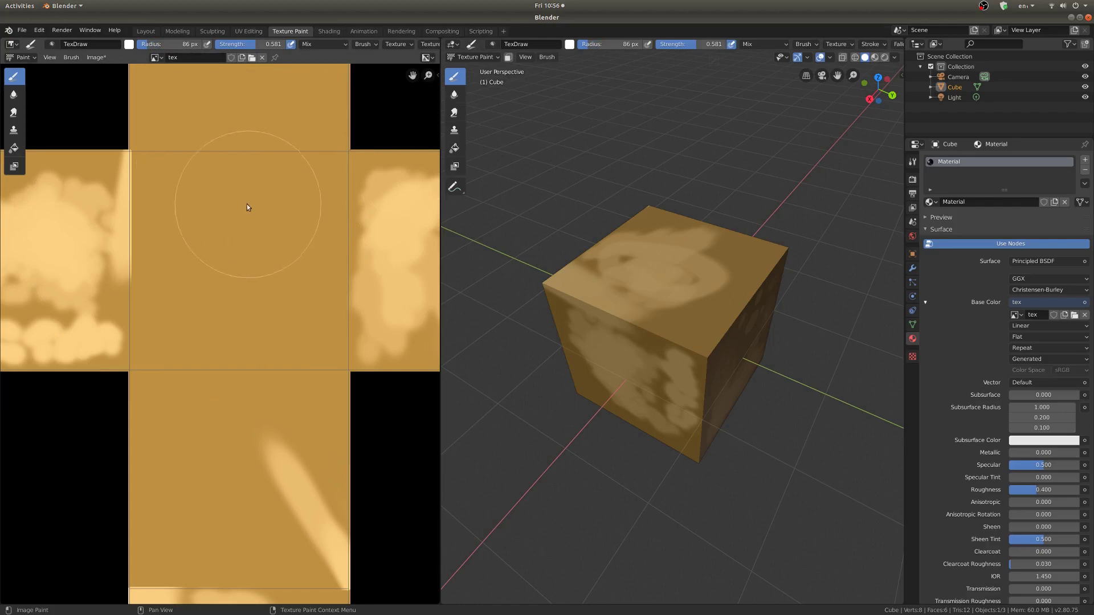
scroll(239, 166, down, 3)
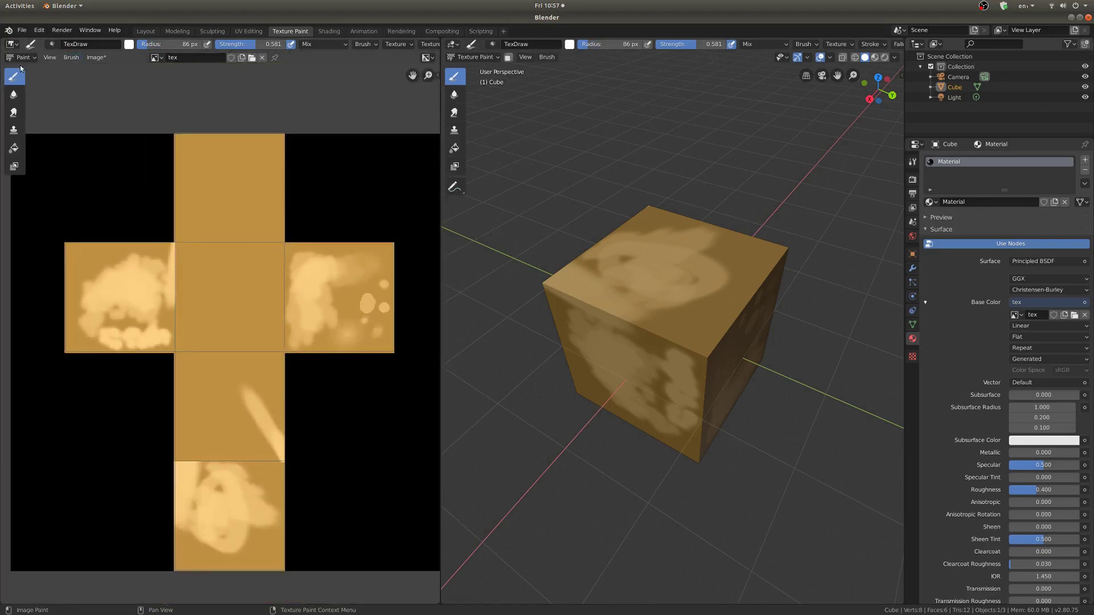
mouse_move(227, 221)
mouse_down()
mouse_move(263, 273)
mouse_move(349, 290)
mouse_up()
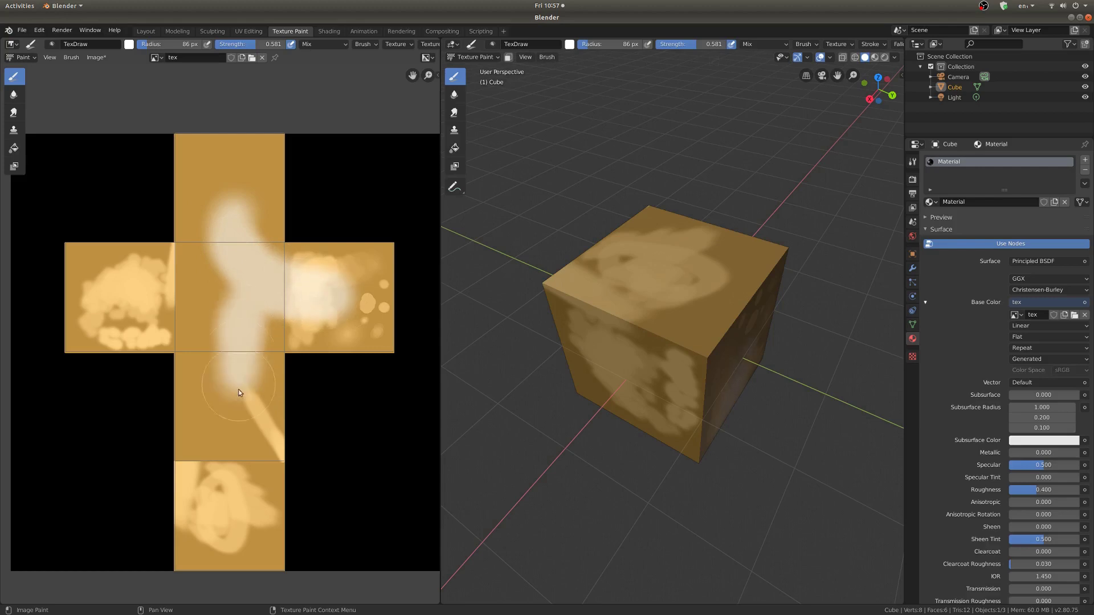
mouse_move(238, 389)
mouse_down()
mouse_move(217, 510)
mouse_move(228, 541)
mouse_up()
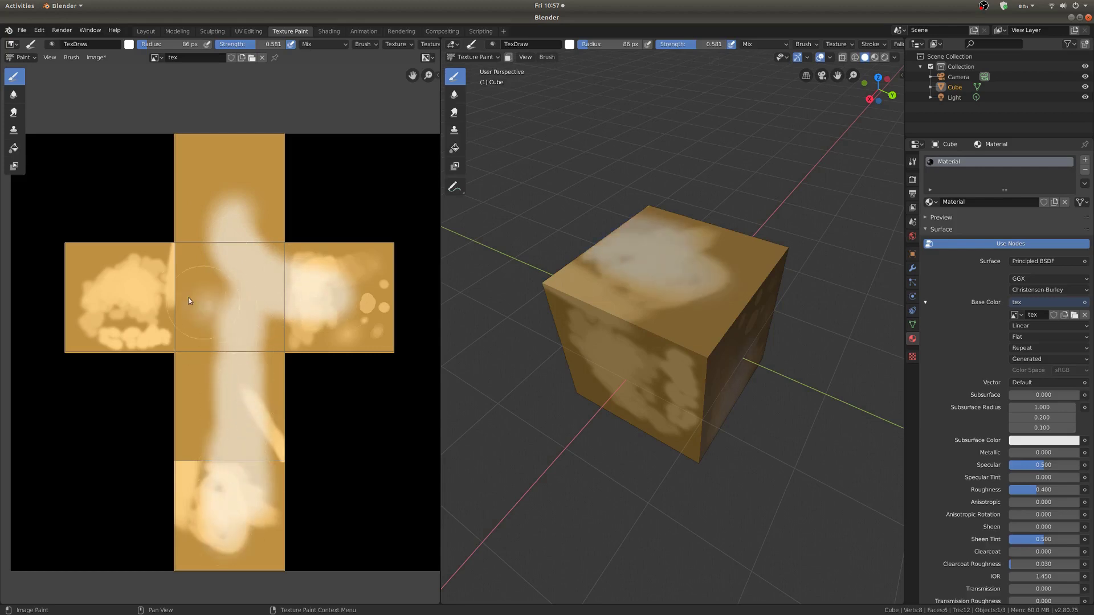
mouse_move(188, 291)
mouse_down()
mouse_move(204, 301)
mouse_move(123, 307)
mouse_up()
Step: Smear the pale blotches near the front face's right edge, then switch to the Soften brush
click(454, 112)
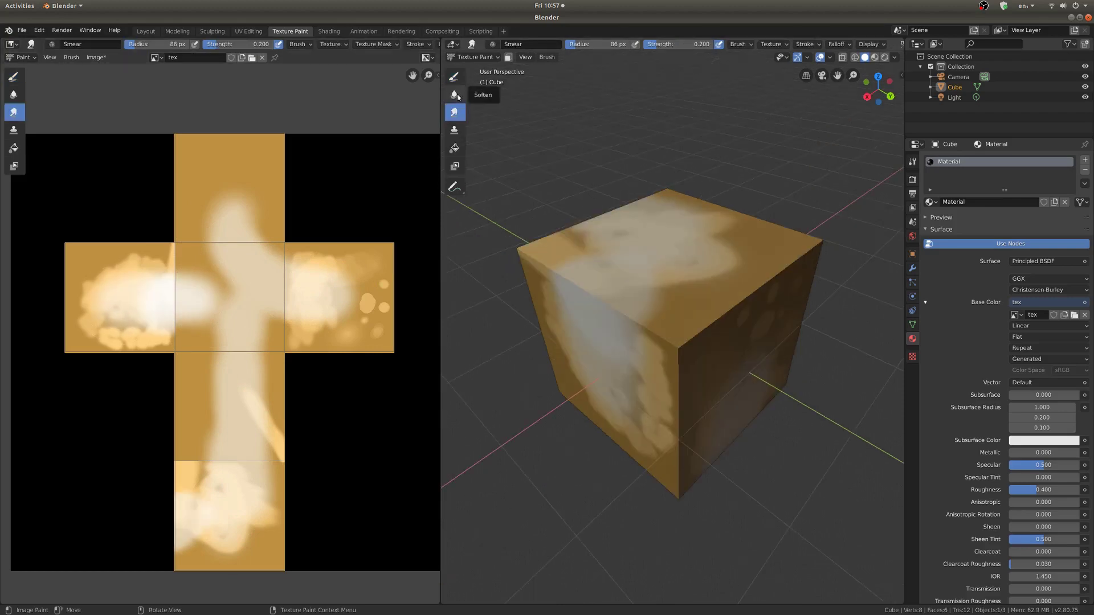
middle_drag(470, 357, 699, 344)
scroll(699, 345, up, 4)
mouse_move(702, 418)
mouse_down()
mouse_move(723, 432)
mouse_move(725, 513)
mouse_move(686, 519)
mouse_move(656, 466)
mouse_up()
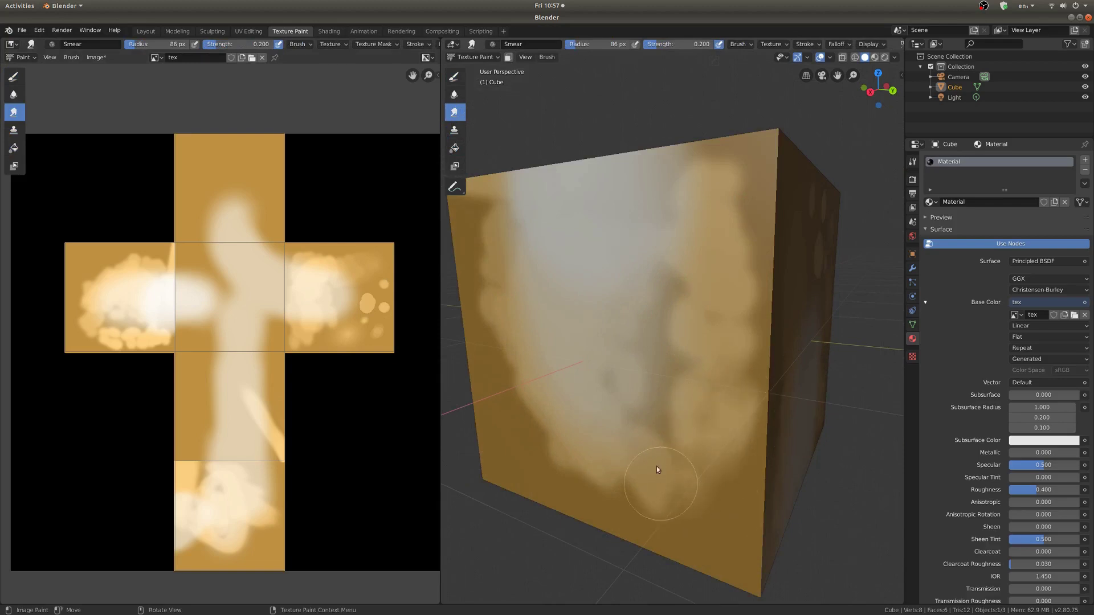
click(455, 94)
mouse_move(744, 299)
middle_down()
mouse_move(667, 289)
mouse_move(700, 298)
middle_up()
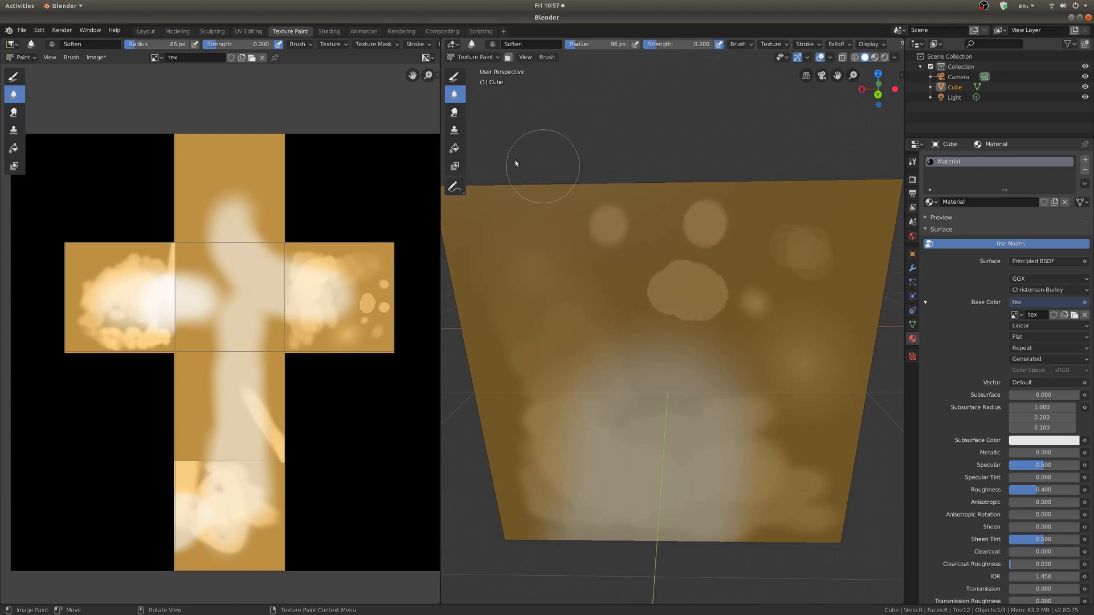
Step: Set a clone source on the round blob and clone a band of texture across the face
click(456, 131)
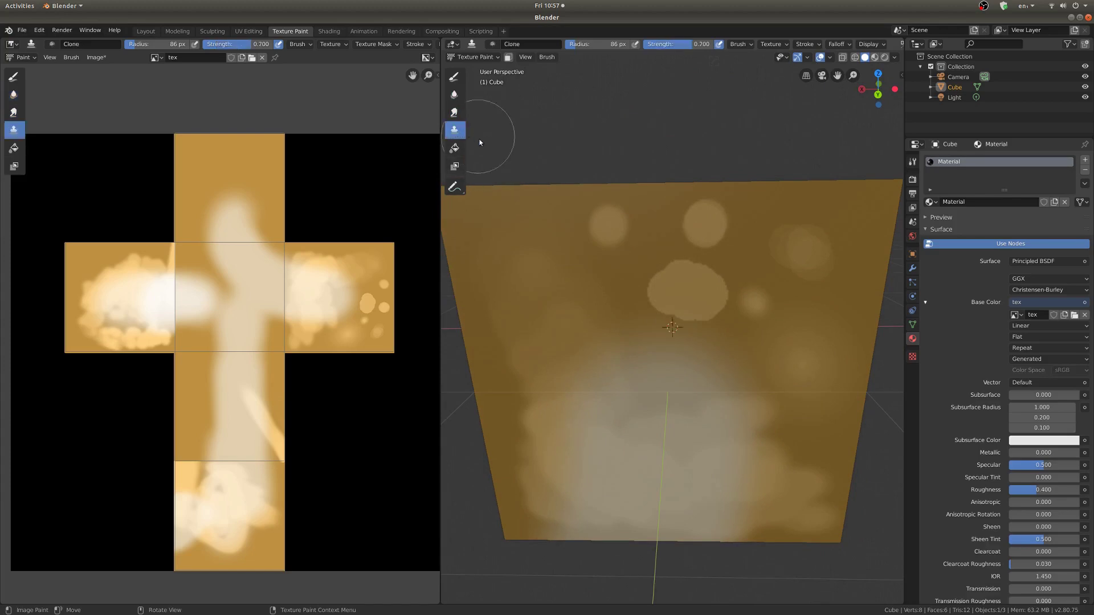
middle_drag(630, 302, 678, 288)
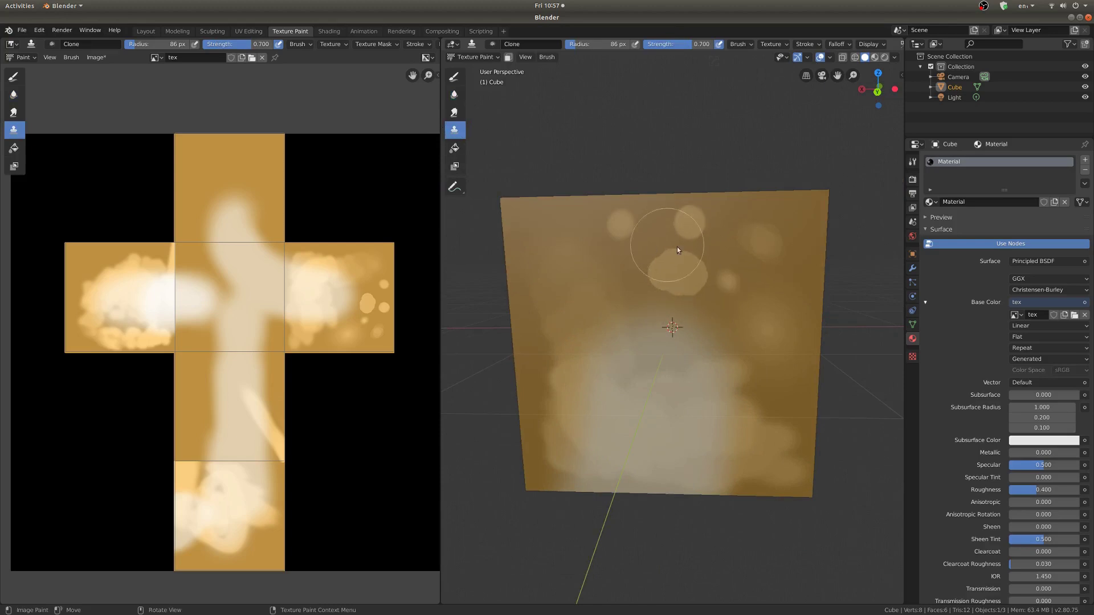
ctrl+click(680, 275)
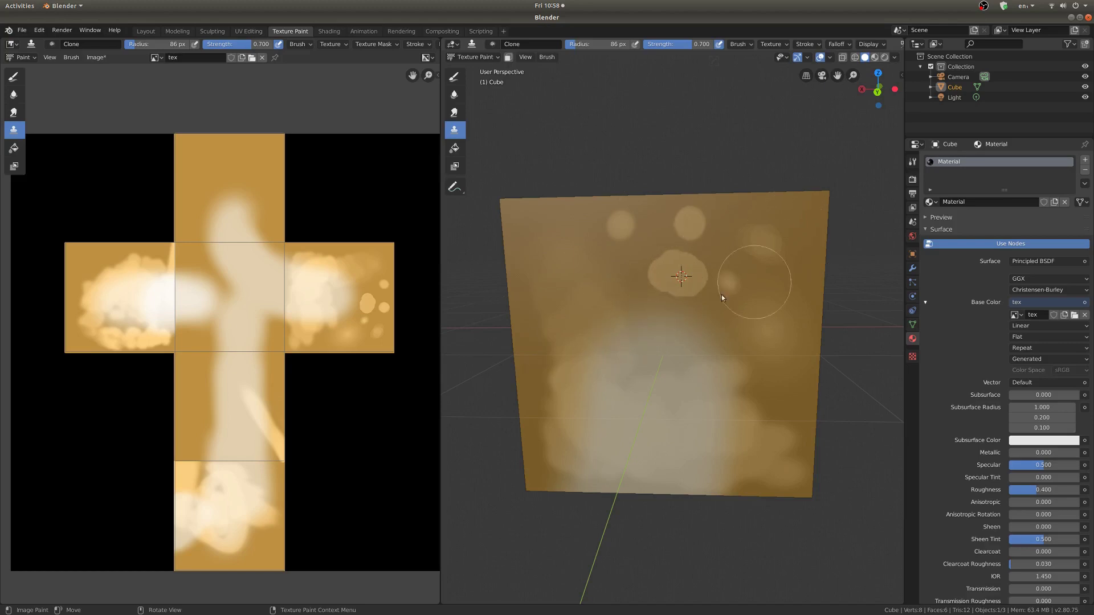
shift+right_click(771, 235)
mouse_move(716, 253)
shift+right_down()
mouse_move(693, 267)
mouse_move(655, 268)
mouse_move(679, 274)
mouse_move(659, 263)
mouse_move(655, 272)
shift+right_up()
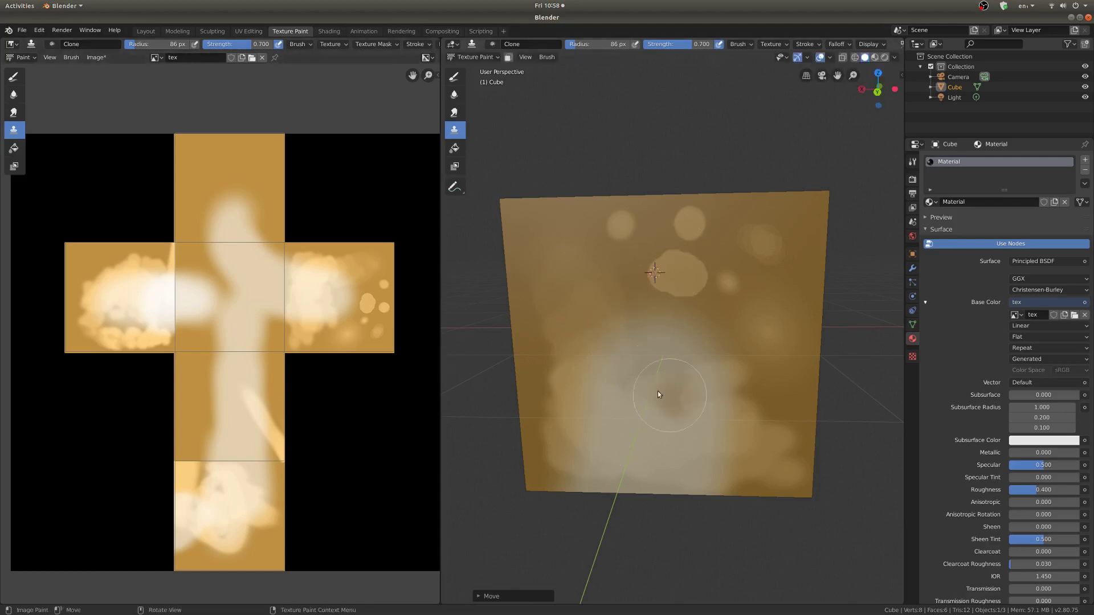
mouse_move(657, 391)
mouse_down()
mouse_move(709, 405)
mouse_move(710, 381)
mouse_move(697, 389)
mouse_move(721, 396)
mouse_move(717, 361)
mouse_move(707, 399)
mouse_move(740, 410)
mouse_move(743, 387)
mouse_move(716, 375)
mouse_move(708, 405)
mouse_move(592, 422)
mouse_move(586, 410)
mouse_move(655, 366)
mouse_up()
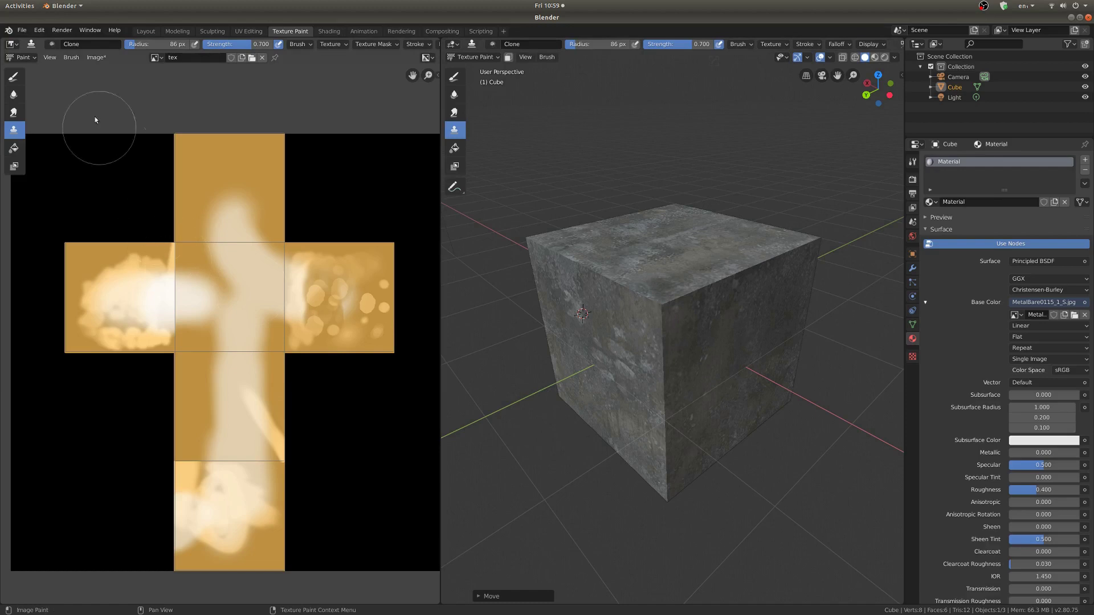
Step: Show MetalBare0115_1_5.jpg in the image editor and set the clone source on the cube's front face
click(155, 57)
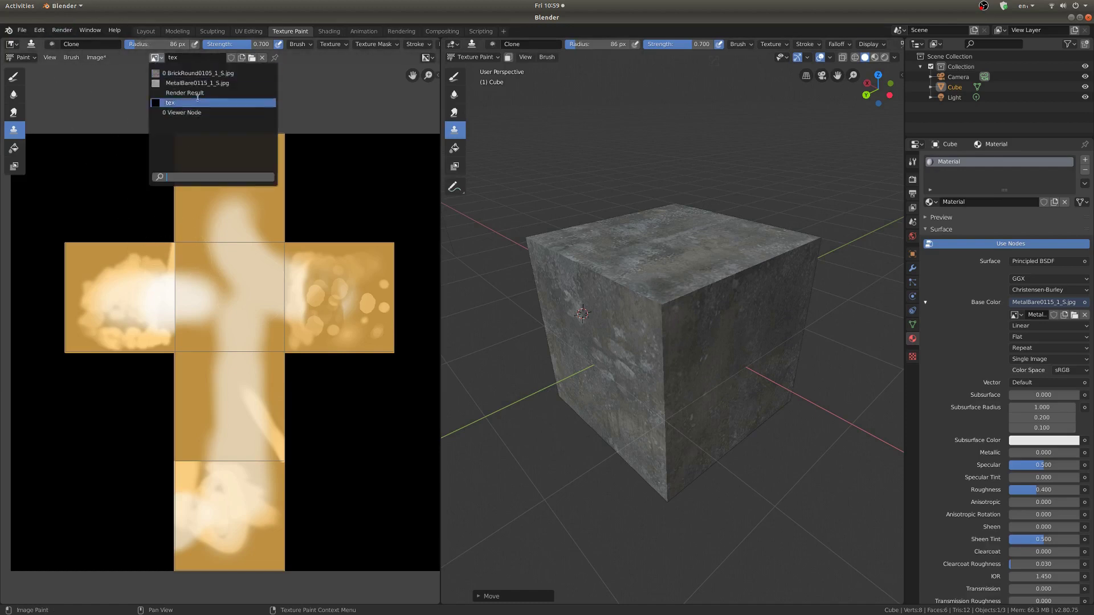
click(197, 83)
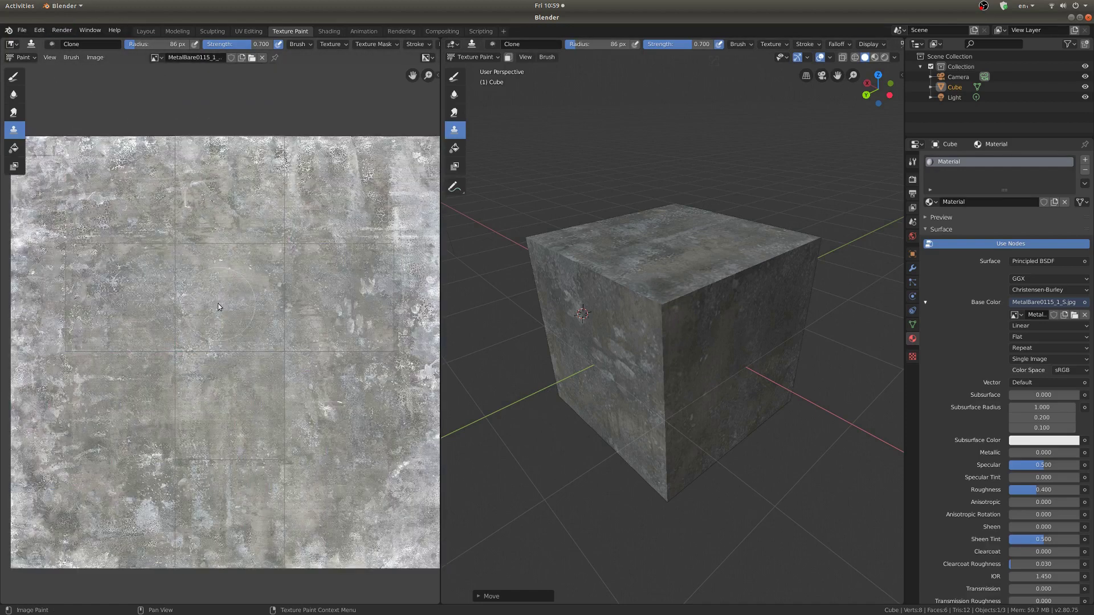
scroll(334, 292, down, 2)
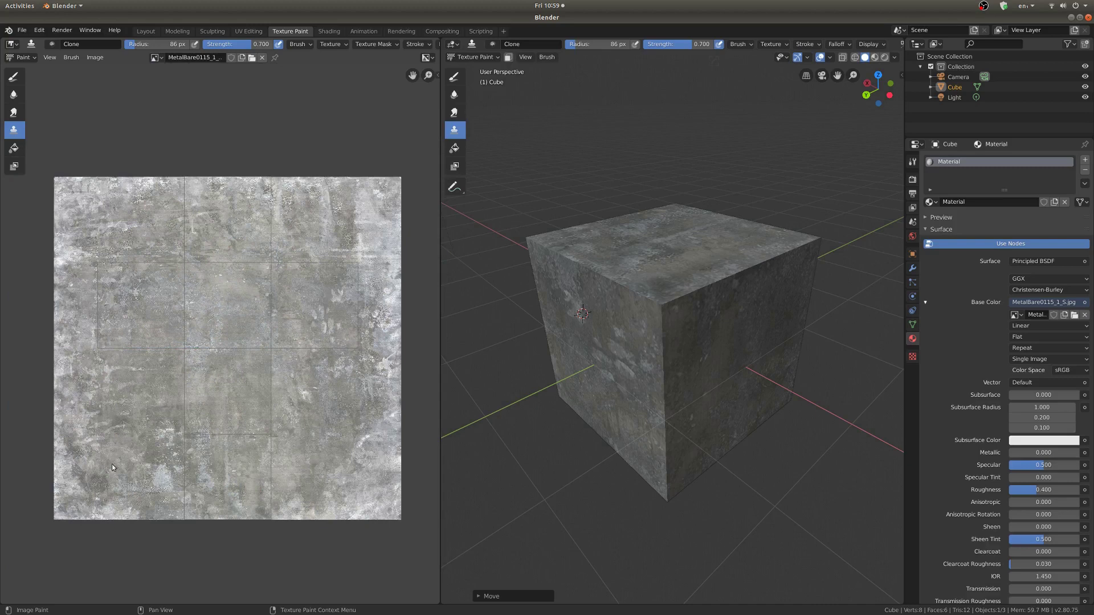
middle_drag(740, 299, 712, 342)
ctrl+click(747, 362)
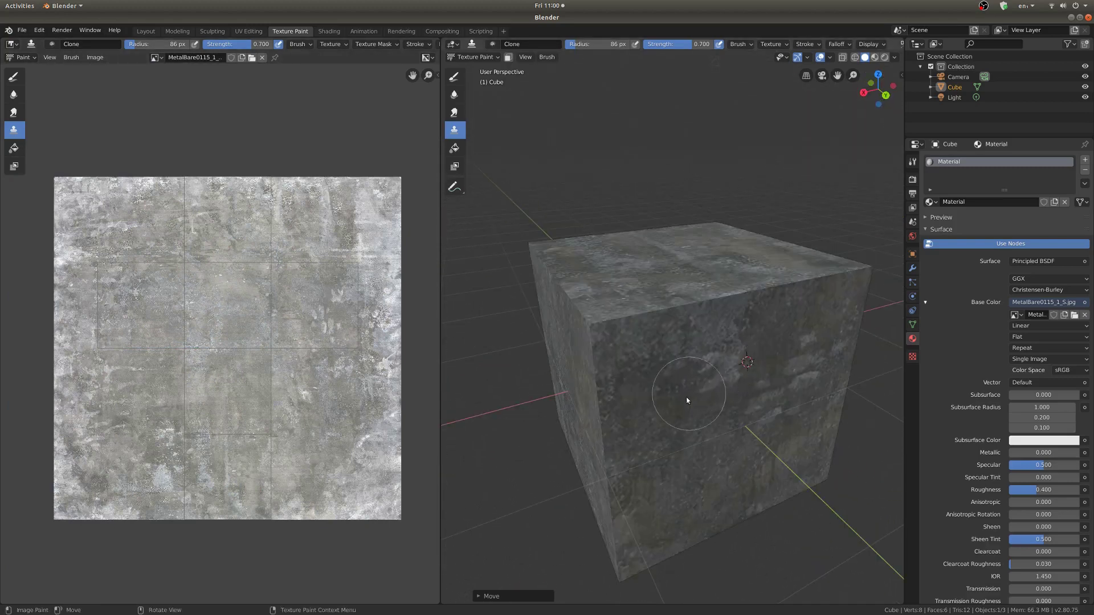
scroll(720, 377, down, 3)
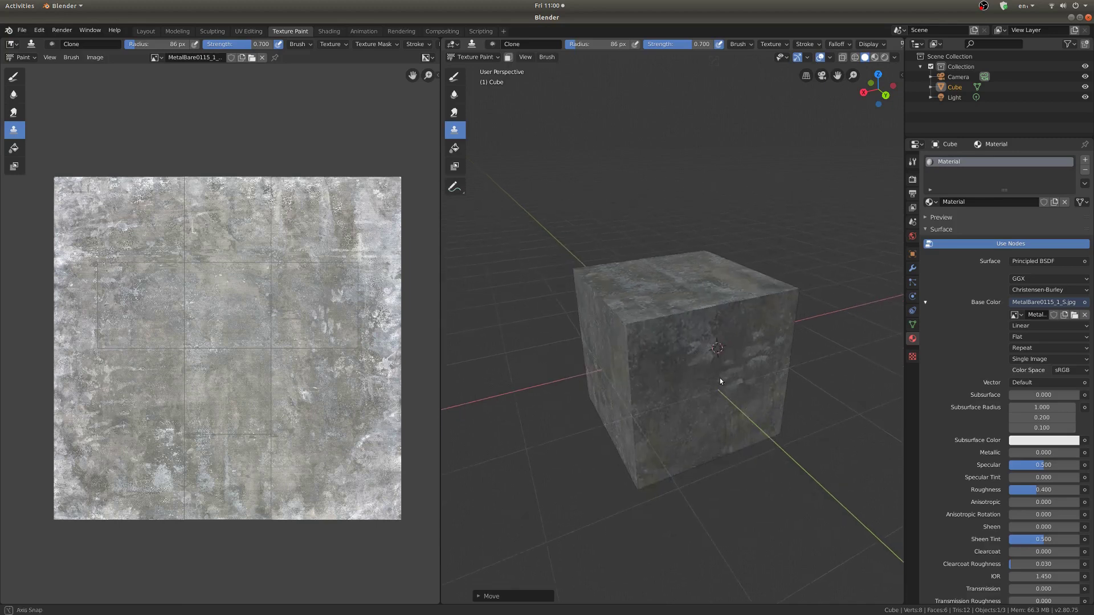
Step: In Edit Mode, subdivide the cube's mesh three times
middle_drag(719, 377, 654, 410)
scroll(655, 410, up, 3)
key(Tab)
scroll(720, 414, down, 2)
right_click(730, 370)
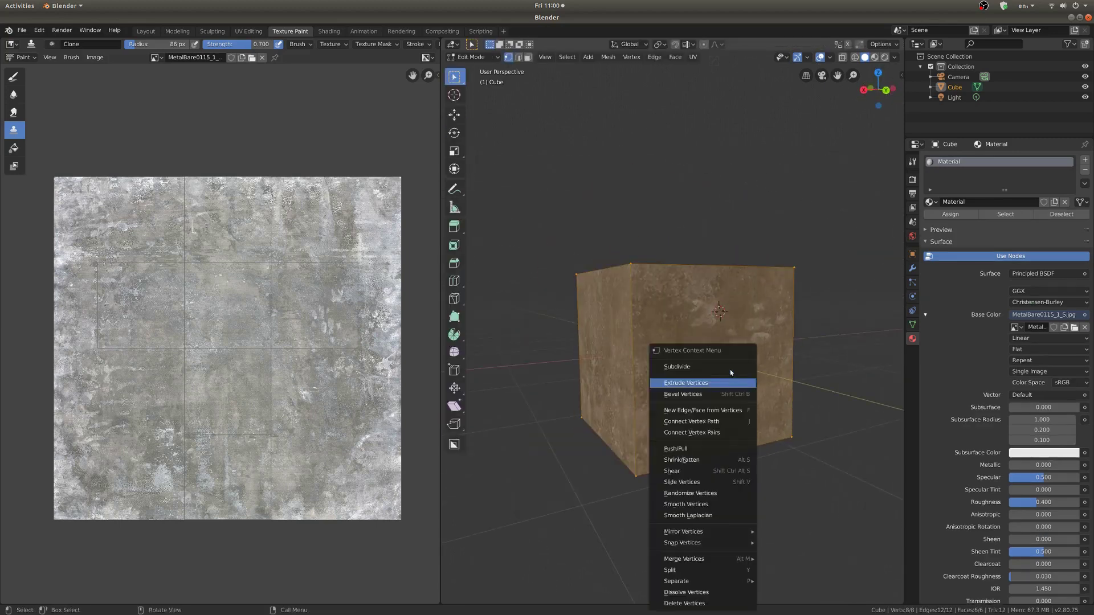
click(730, 366)
right_click(728, 363)
click(728, 364)
right_click(728, 363)
click(728, 363)
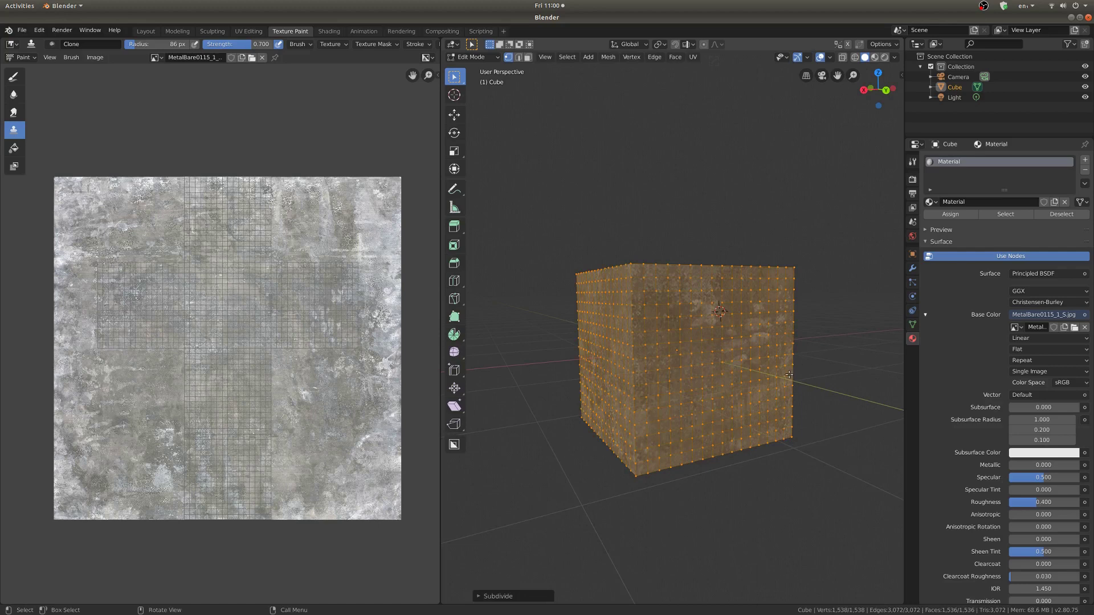
Step: Morph the mesh into a full sphere, return to Object Mode and apply Shade Smooth
key(shift+alt+s)
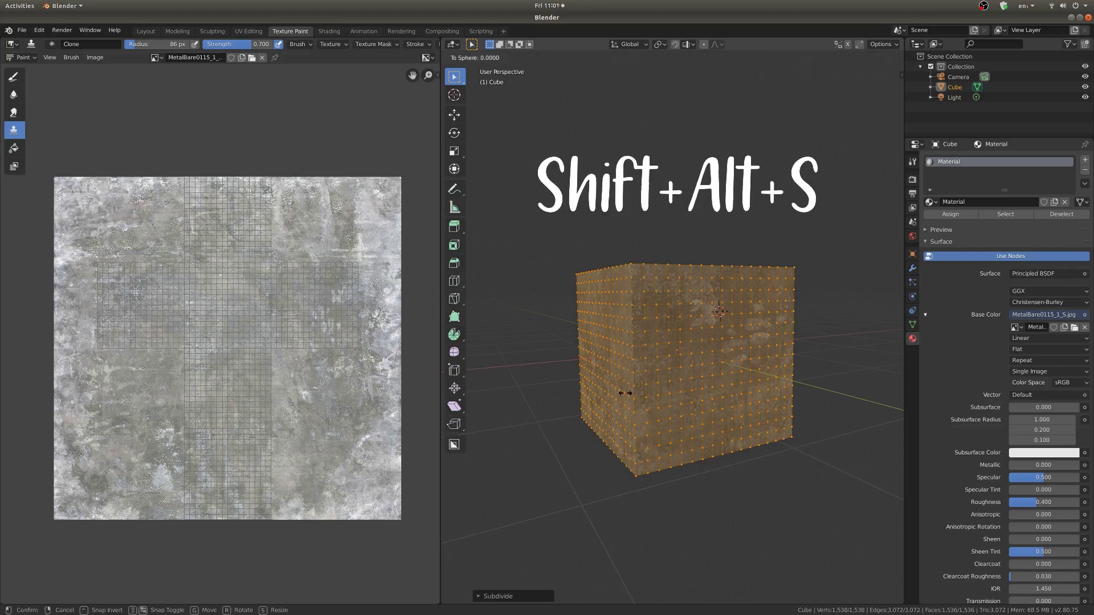
click(829, 309)
key(Tab)
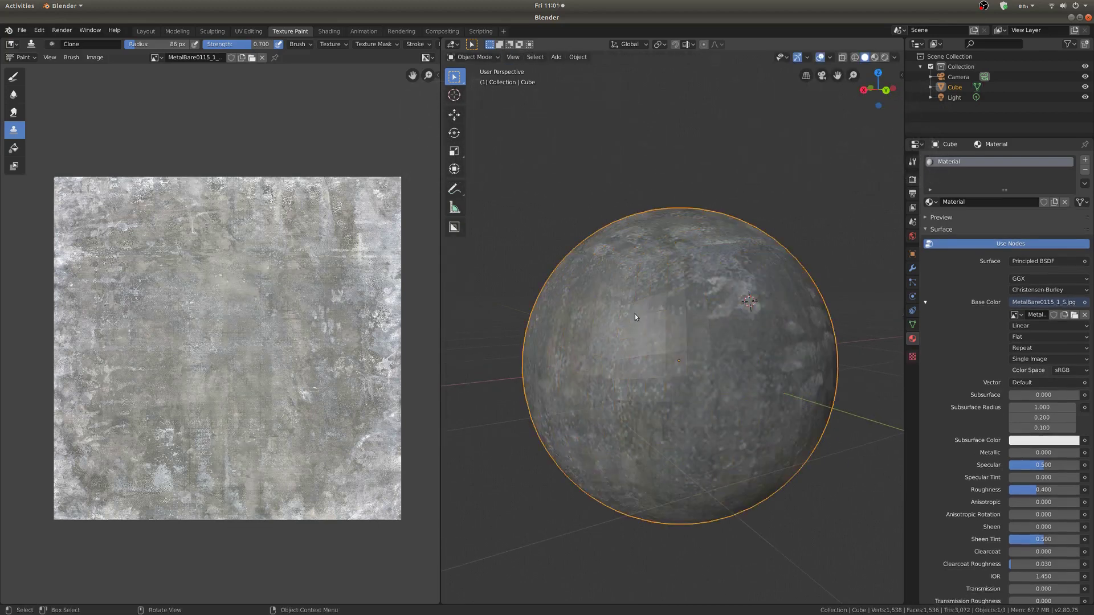
scroll(655, 314, up, 3)
right_click(685, 314)
click(685, 313)
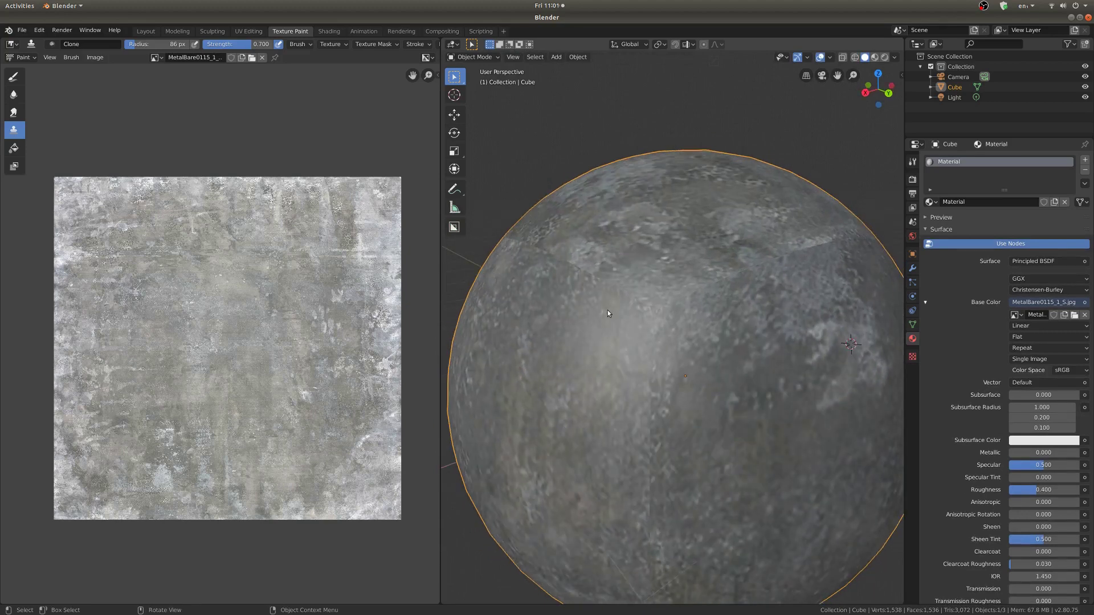
scroll(587, 295, down, 4)
scroll(583, 295, up, 3)
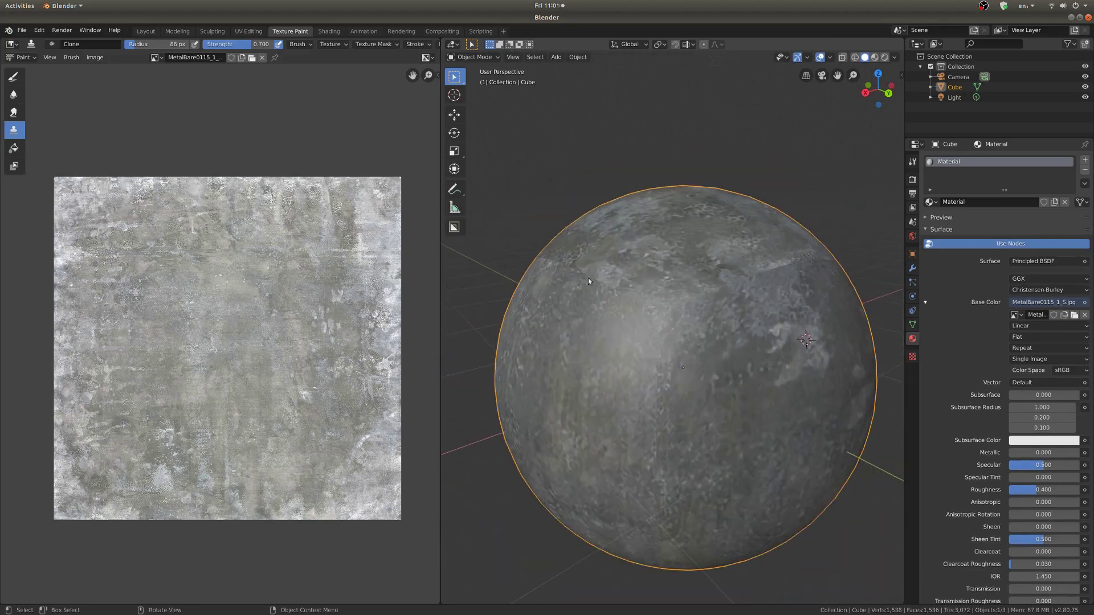
mouse_move(588, 278)
middle_down()
mouse_move(644, 290)
mouse_move(613, 347)
middle_up()
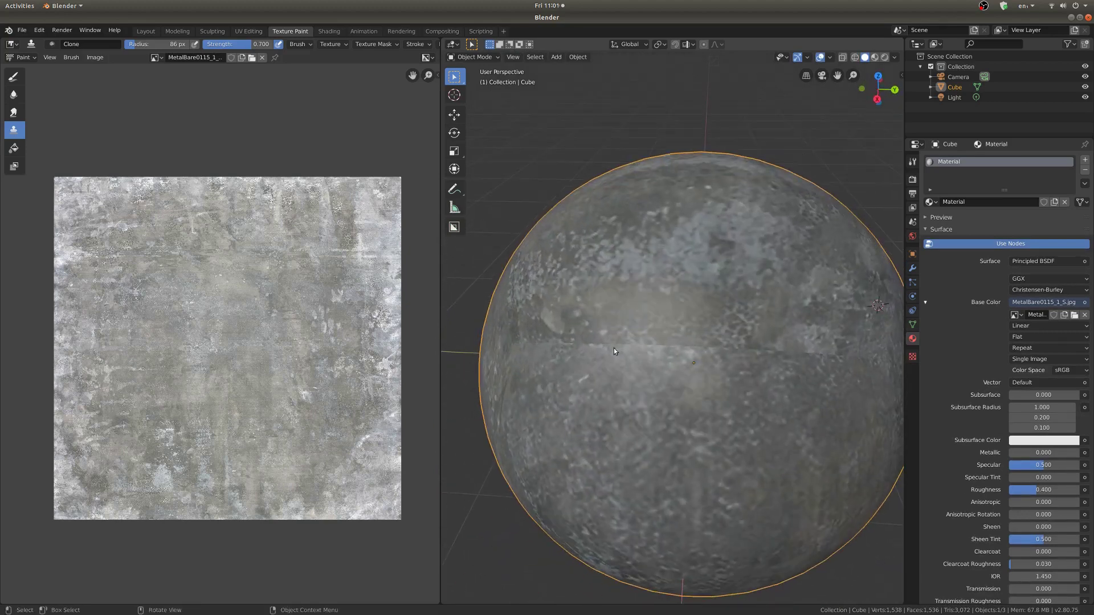
scroll(705, 323, down, 2)
middle_drag(683, 345, 765, 197)
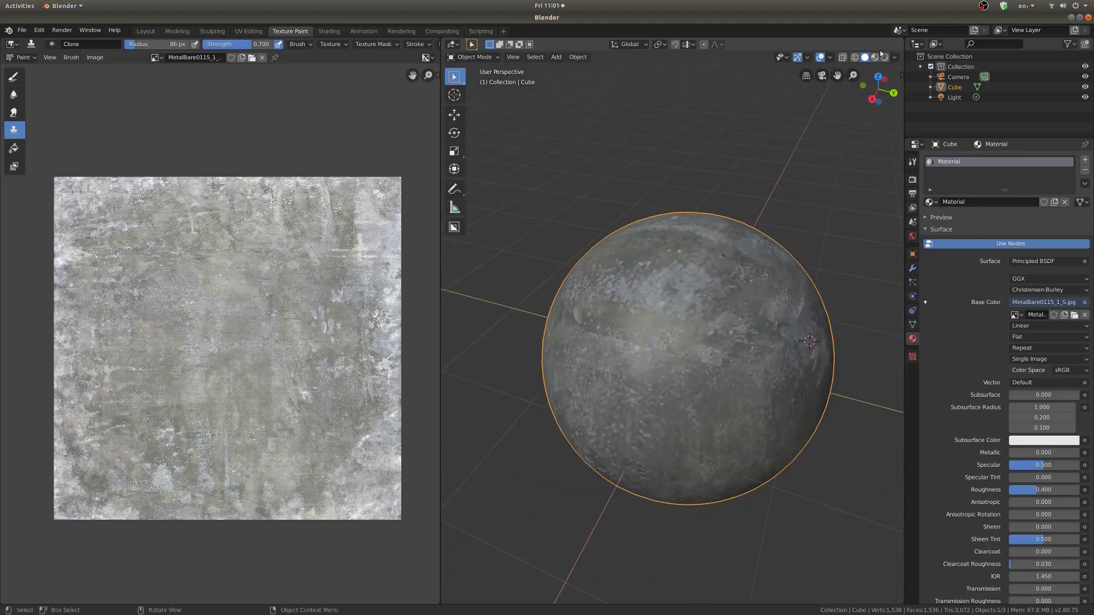
Step: Deselect all, switch viewport lighting to Flat, and orbit to expose the sphere's texture seams
key(alt+a)
click(896, 57)
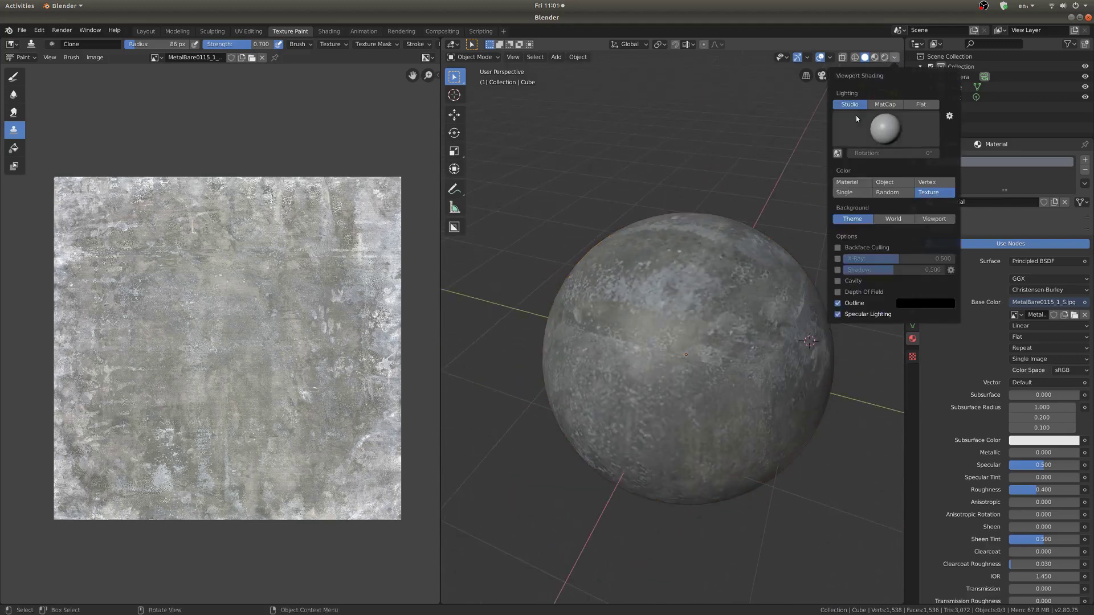
click(917, 104)
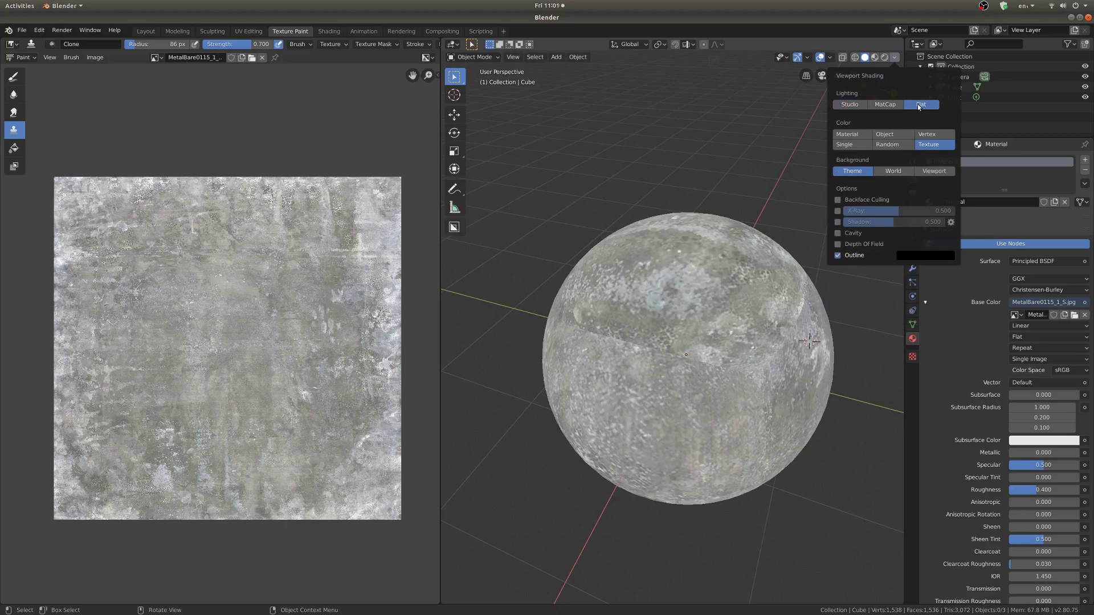
mouse_move(649, 272)
middle_down()
mouse_move(731, 272)
mouse_move(749, 291)
mouse_move(802, 278)
mouse_move(674, 291)
mouse_move(709, 262)
mouse_move(727, 276)
mouse_move(704, 258)
mouse_move(705, 234)
mouse_move(686, 281)
middle_up()
shift+right_drag(689, 282, 702, 284)
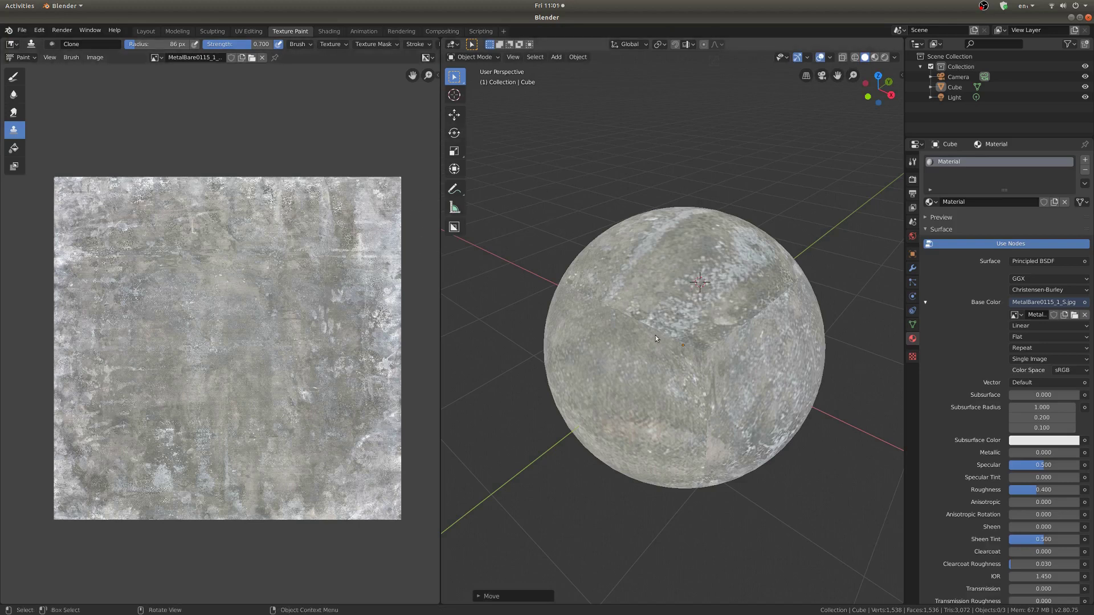
Step: Switch the sphere into Texture Paint mode and set the brush radius to 177 px
key(ctrl+Tab)
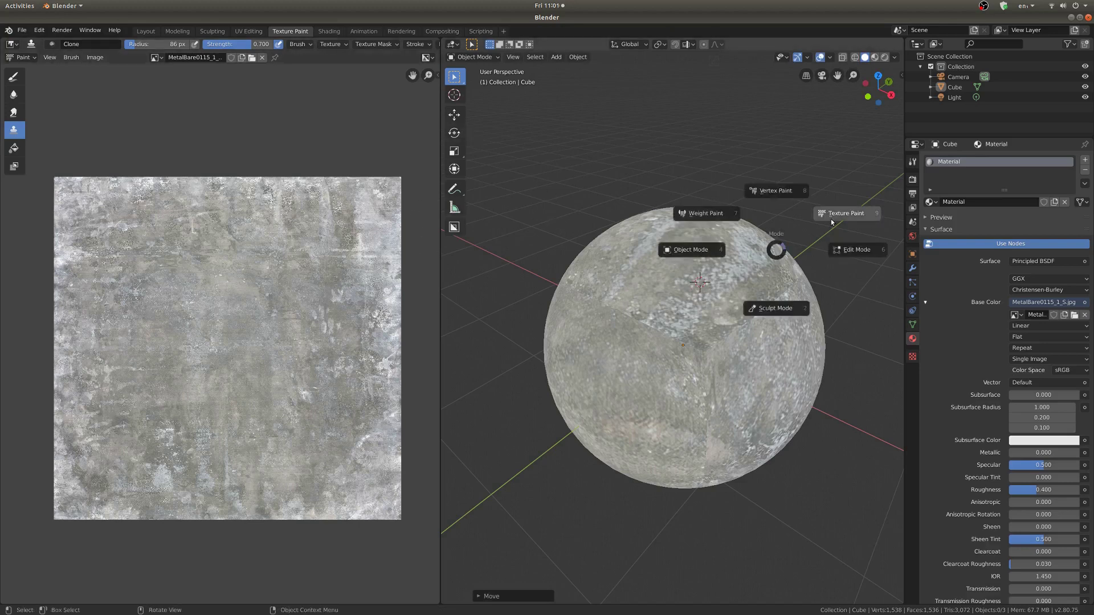
click(836, 214)
key(f)
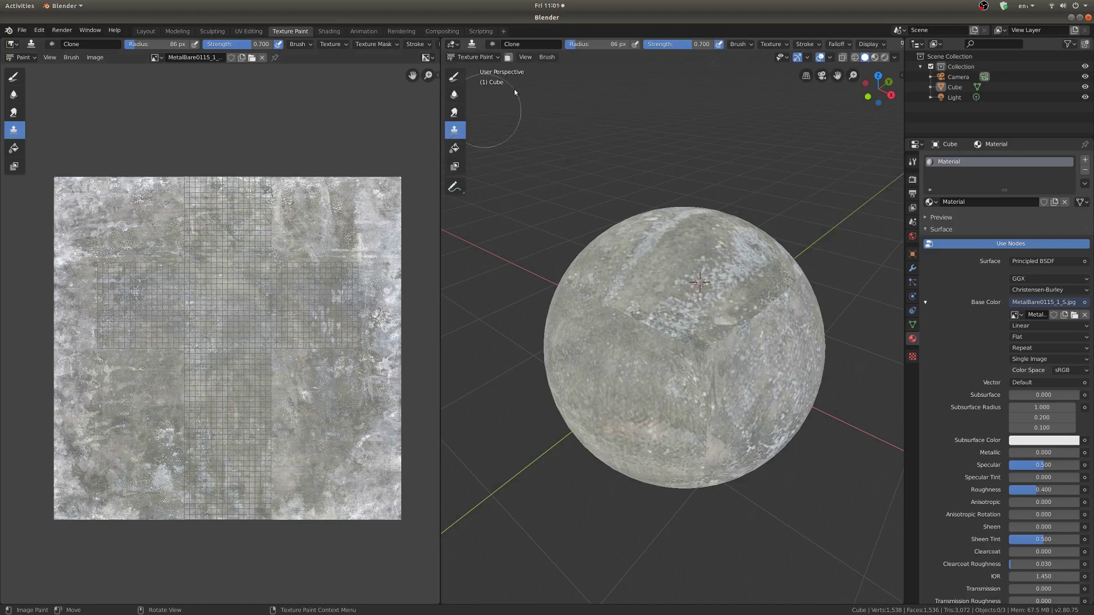
click(514, 89)
Step: Open the brush falloff settings and shrink the brush radius to 115 px
scroll(850, 45, down, 2)
click(821, 44)
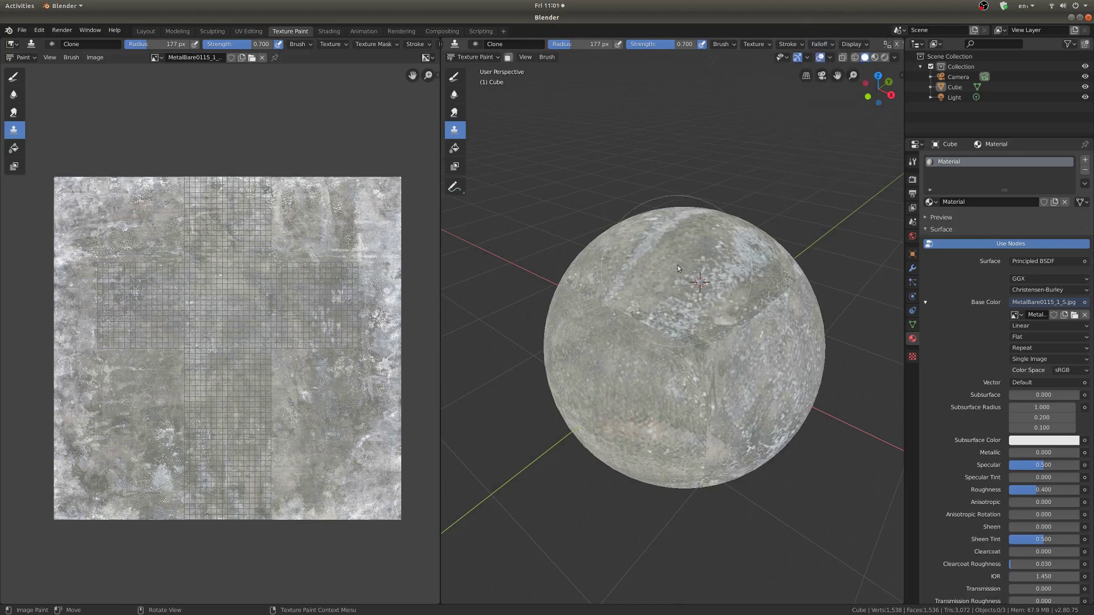
mouse_move(678, 268)
middle_down()
mouse_move(697, 260)
mouse_move(705, 272)
middle_up()
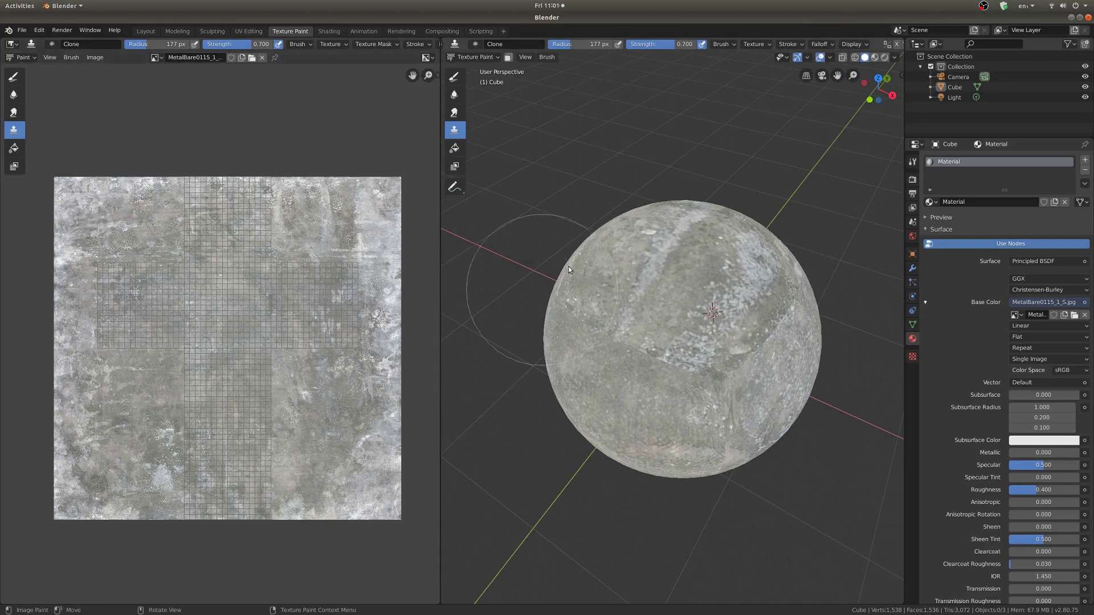
drag(567, 43, 558, 44)
scroll(660, 346, up, 1)
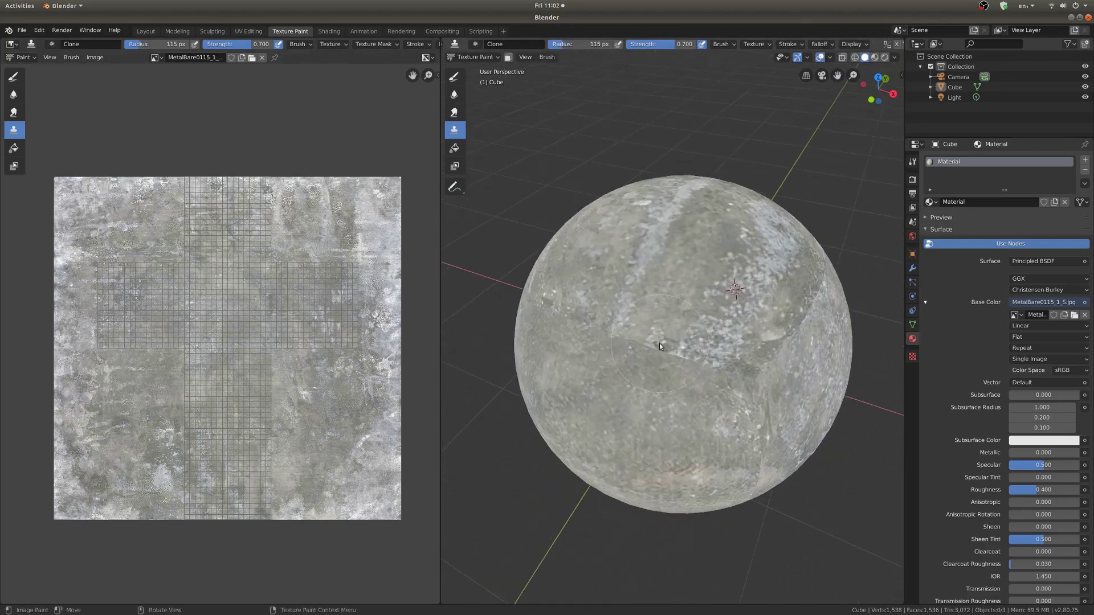
Step: Clone metal texture over a seam, then set a new clone source elsewhere on the sphere
drag(697, 364, 698, 358)
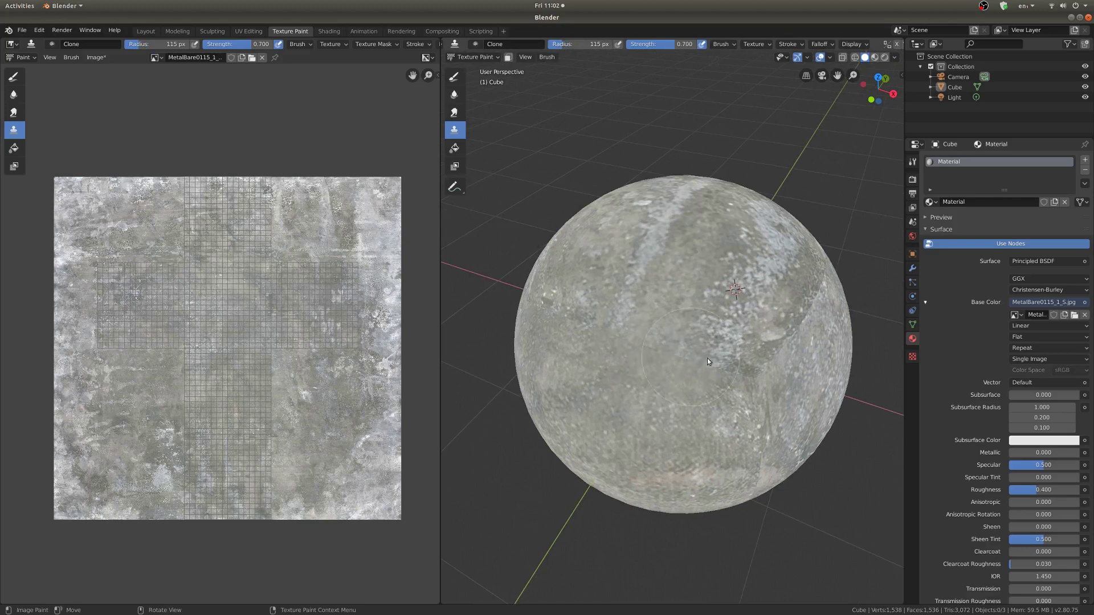
mouse_move(706, 357)
middle_down()
mouse_move(669, 353)
mouse_move(692, 375)
mouse_move(702, 343)
middle_up()
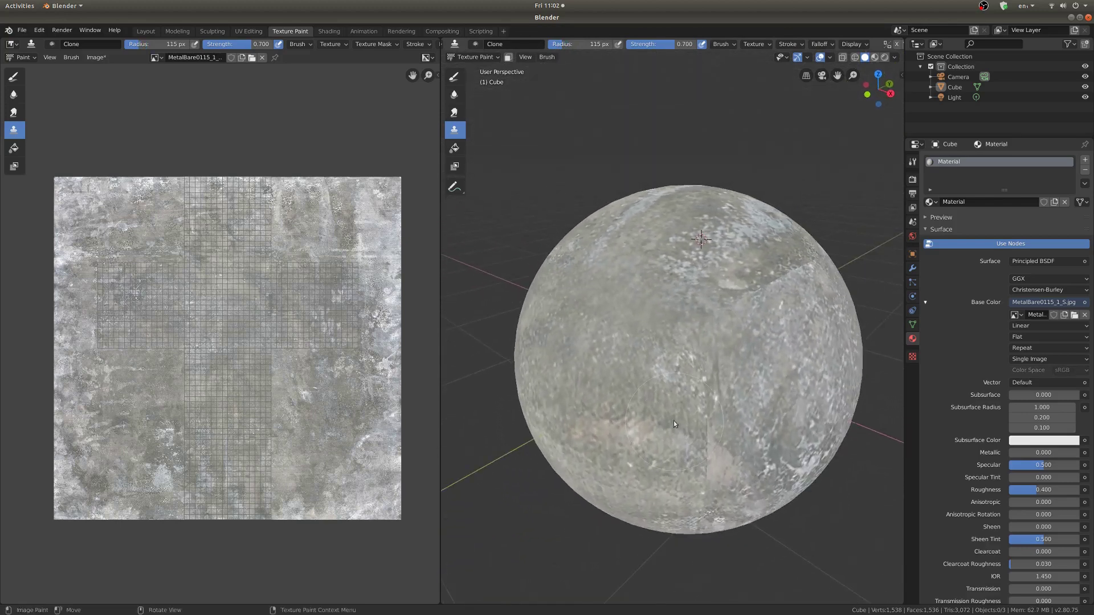
middle_drag(656, 390, 658, 399)
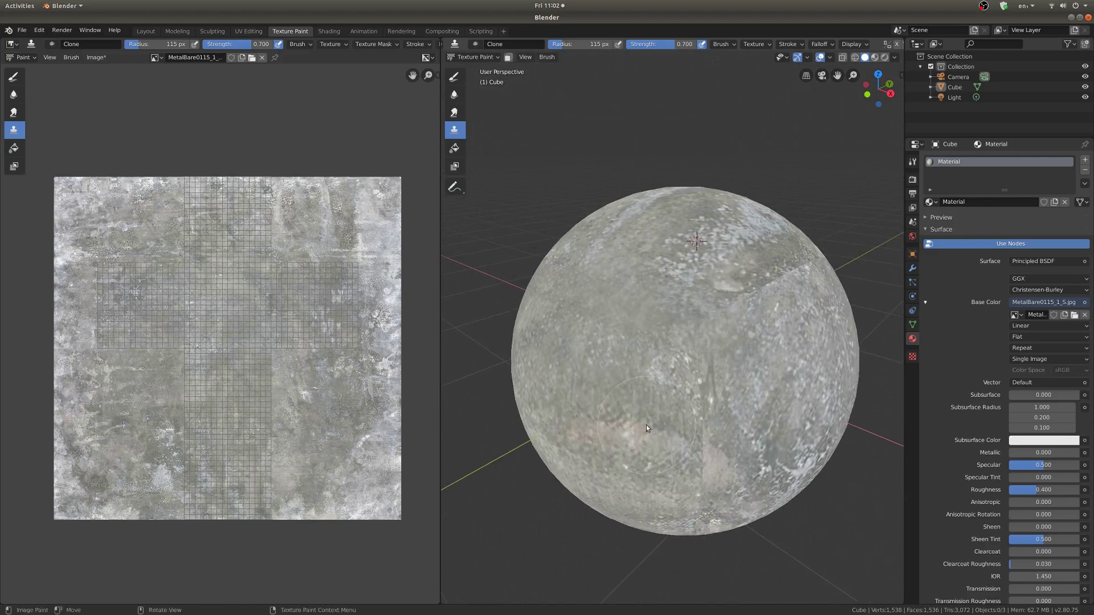
shift+right_click(625, 404)
middle_drag(697, 381, 689, 402)
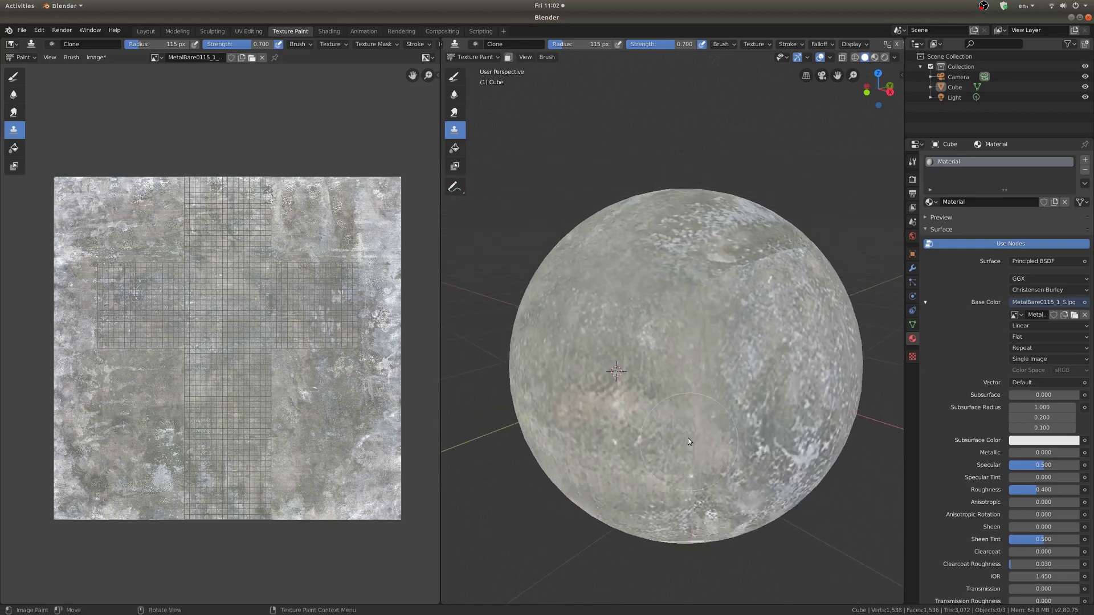
middle_drag(726, 366, 685, 370)
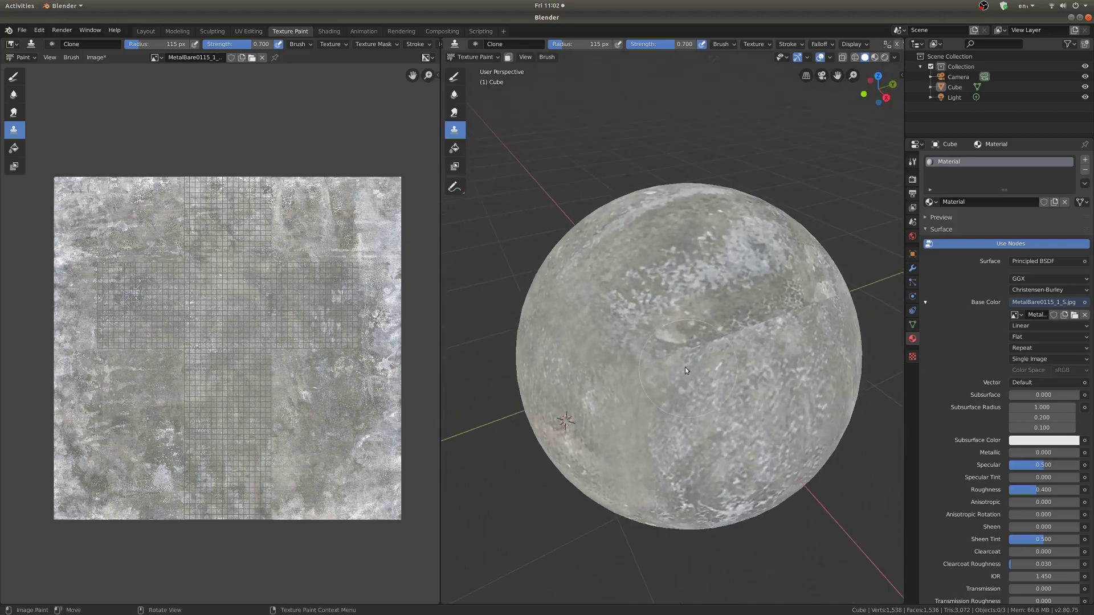
Step: Set fresh clone sources at two more spots and check seams on other sides of the sphere
ctrl+click(705, 408)
middle_drag(624, 350, 683, 312)
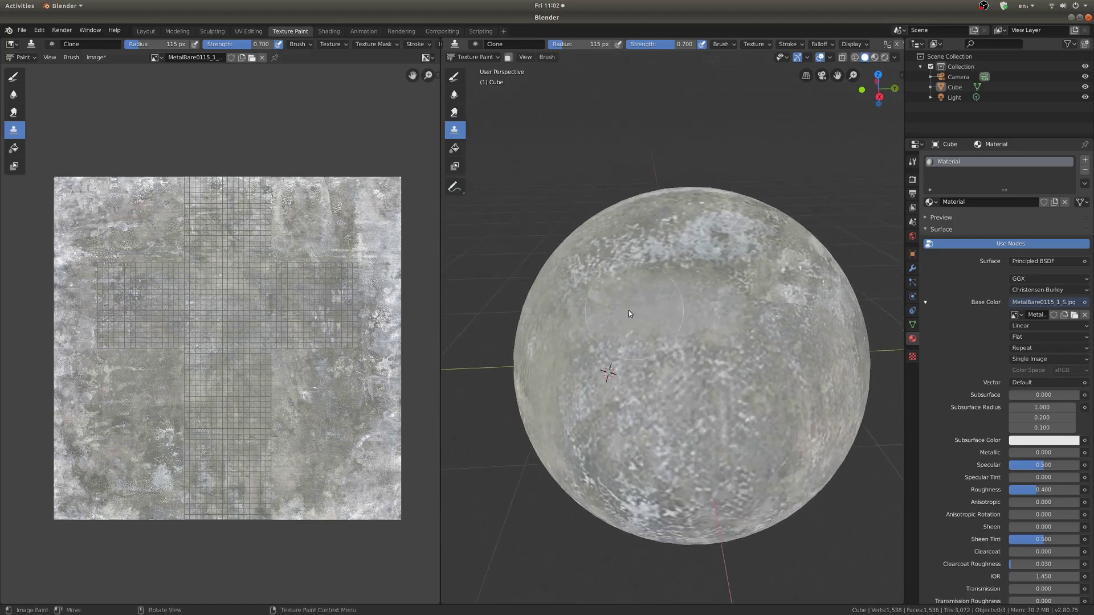
ctrl+click(677, 411)
mouse_move(717, 299)
middle_down()
mouse_move(727, 304)
mouse_move(717, 316)
middle_up()
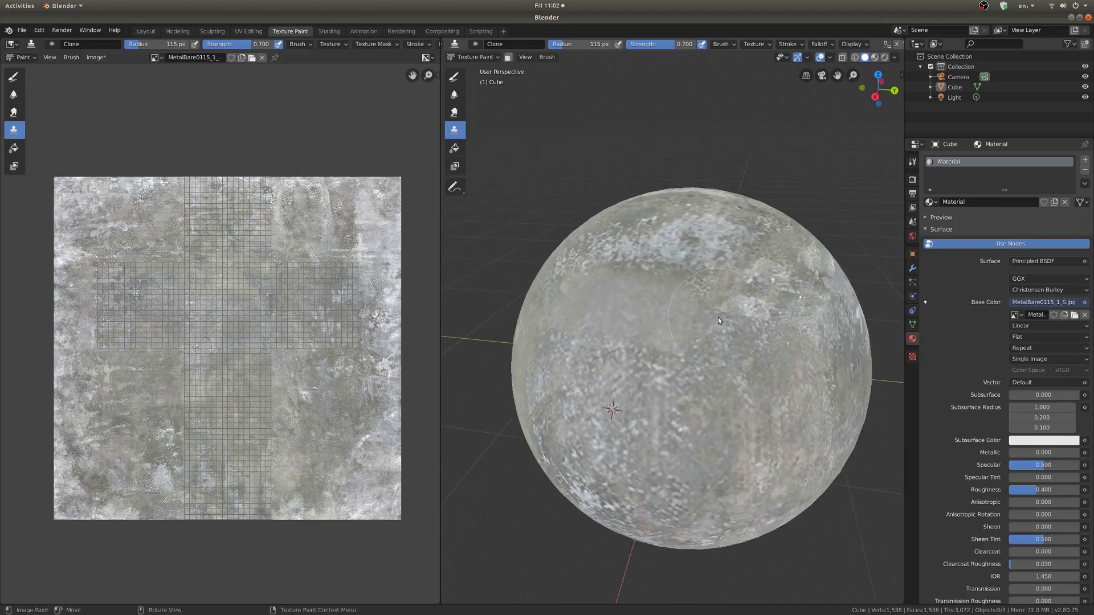
scroll(833, 338, down, 4)
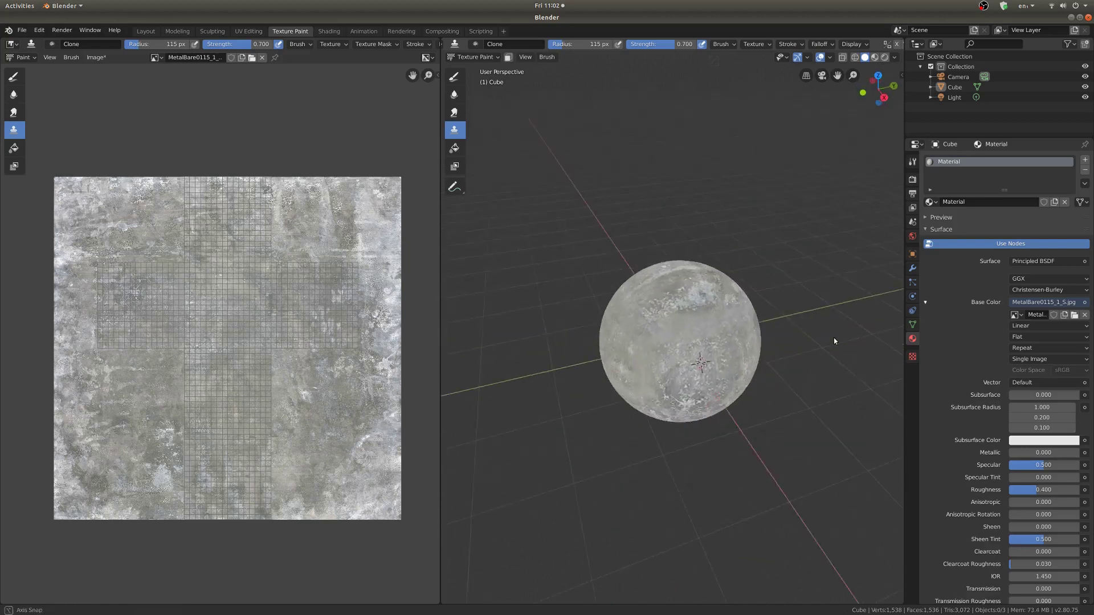
middle_drag(833, 338, 681, 307)
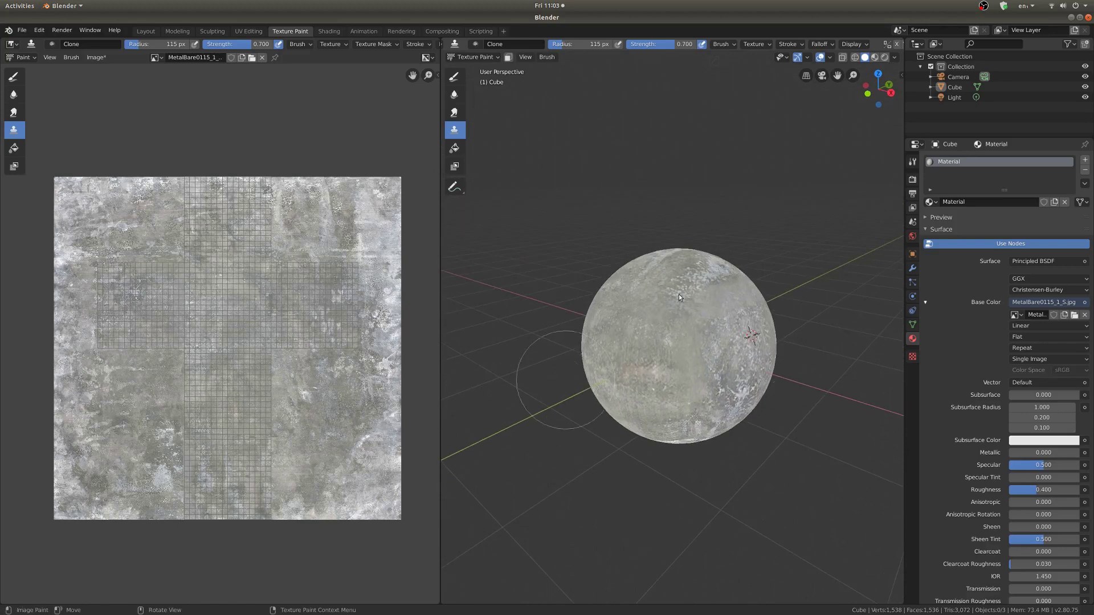
scroll(703, 351, up, 3)
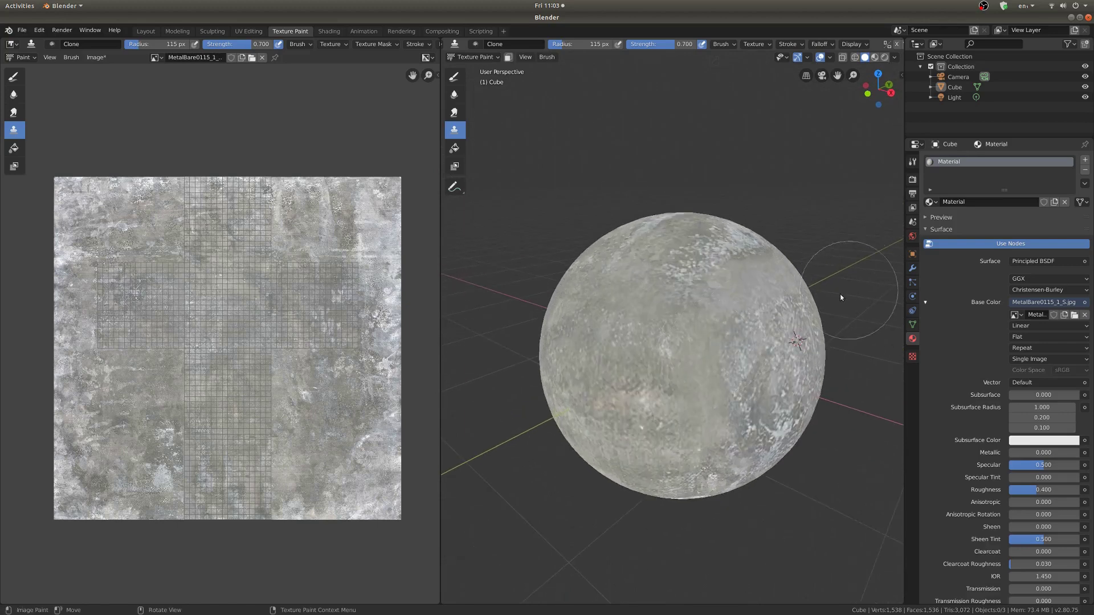
middle_drag(722, 323, 669, 360)
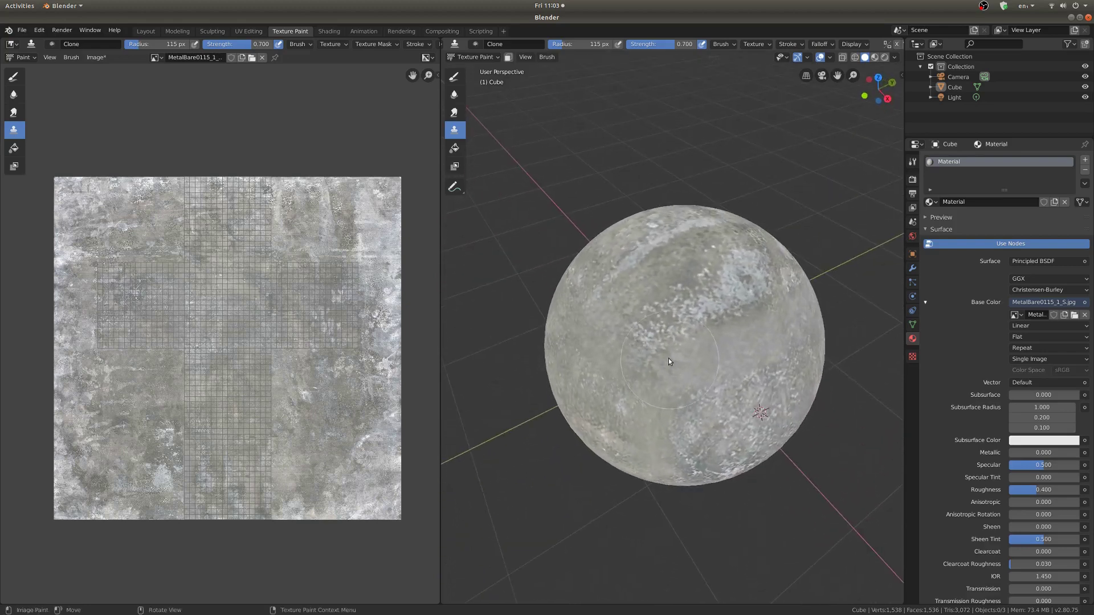